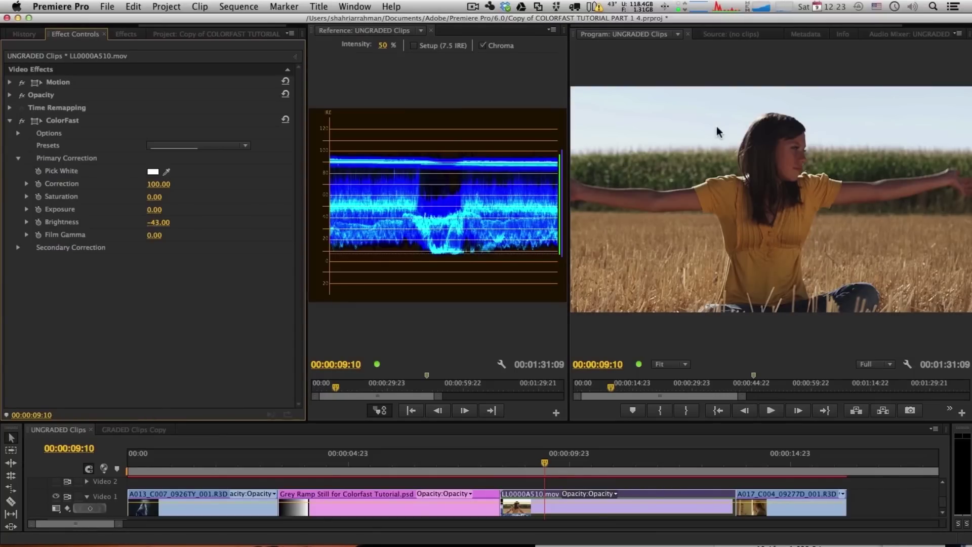
Step: Expand the Secondary Correction controls and toggle the ColorFast effect off and on to compare the clip with and without it
click(19, 248)
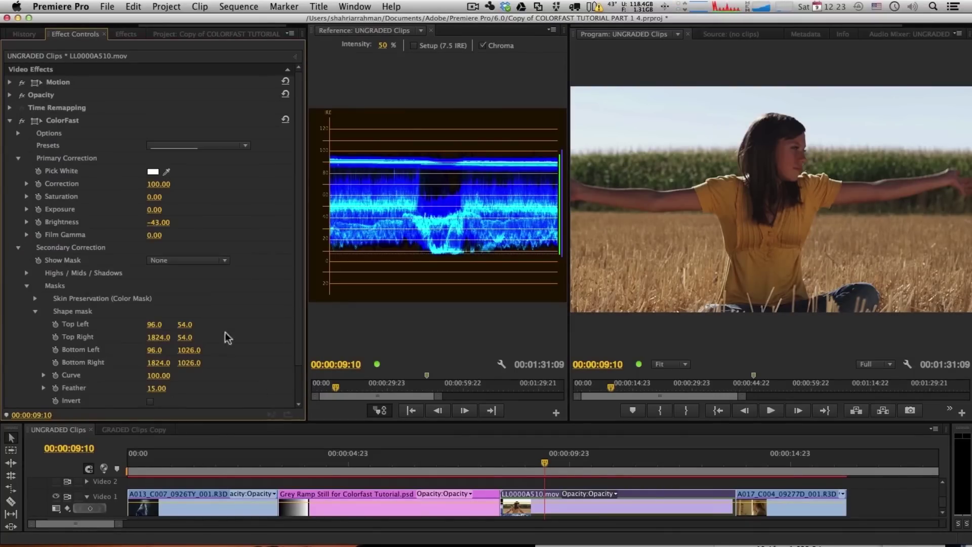
scroll(240, 357, down, 1)
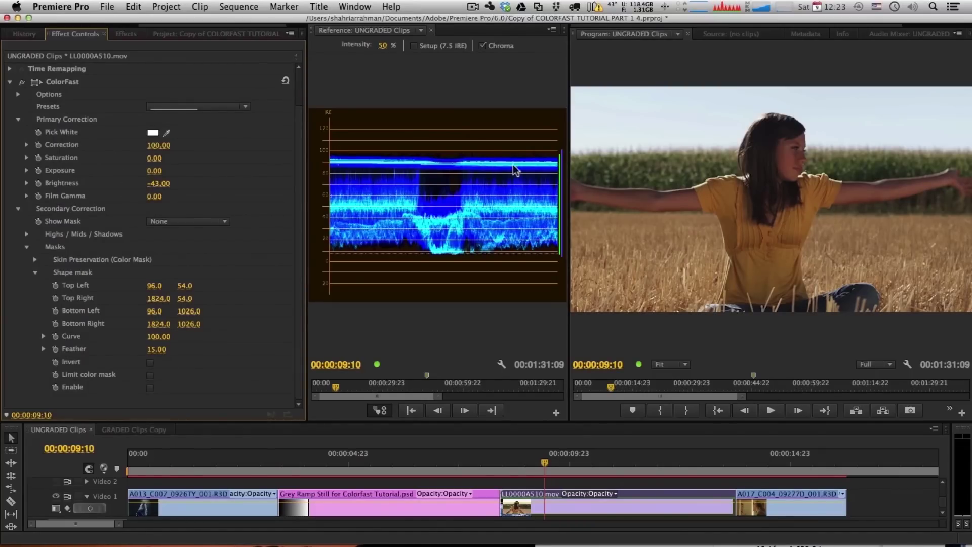
click(21, 82)
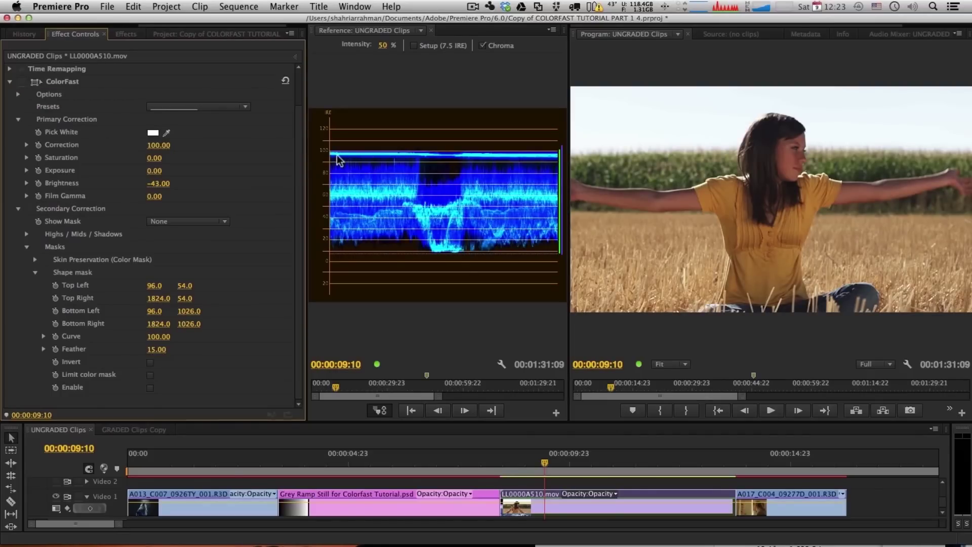
click(22, 82)
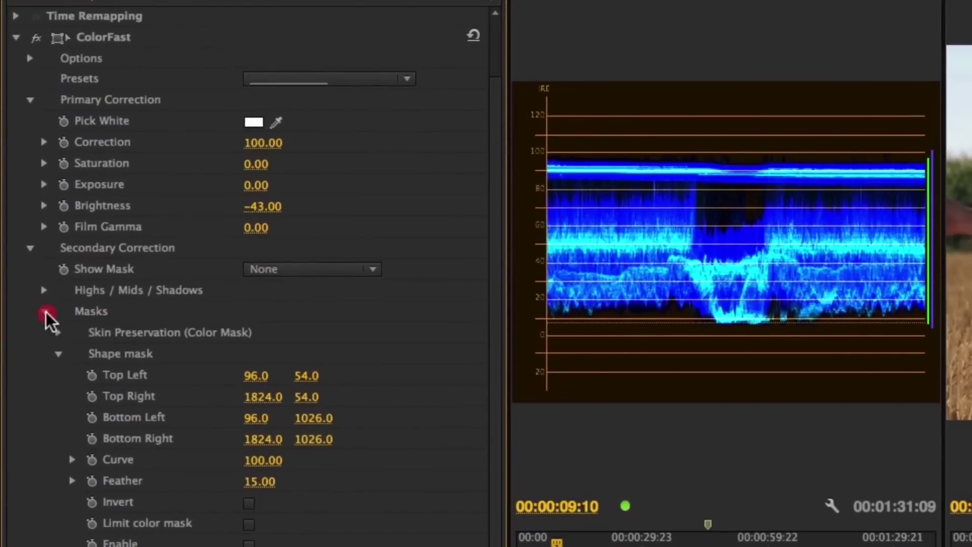
Step: Collapse the Masks group and look through the Highs / Mids / Shadows subgroups of the secondary correction
click(45, 312)
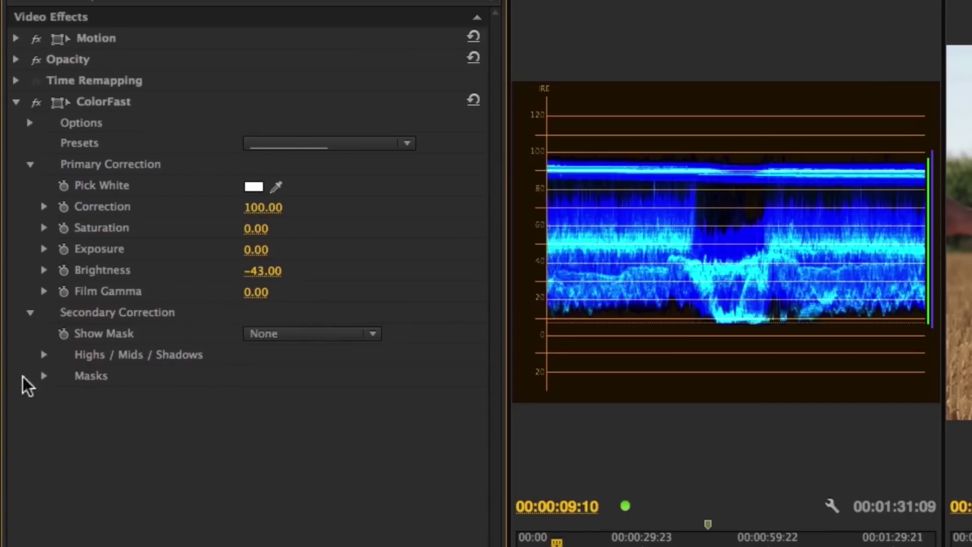
click(43, 355)
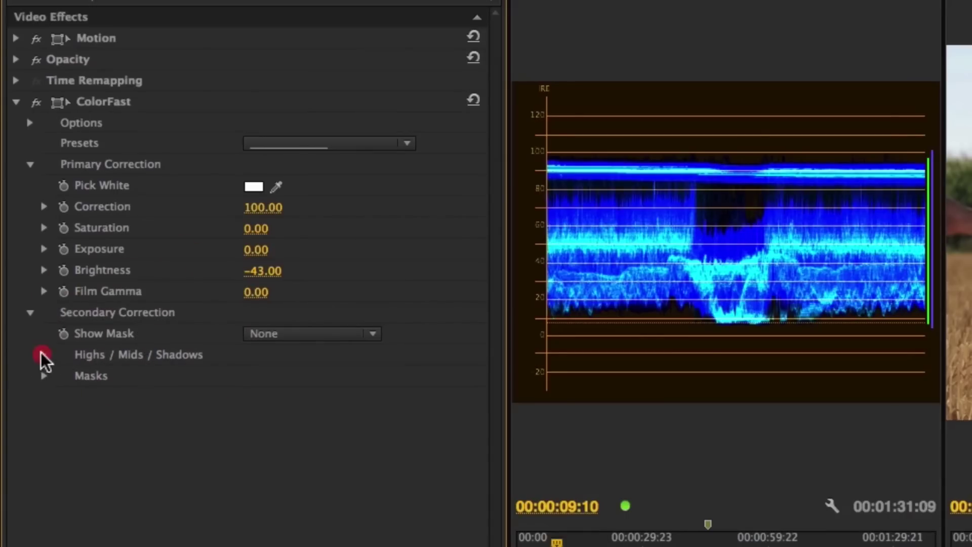
click(58, 376)
click(59, 397)
click(58, 419)
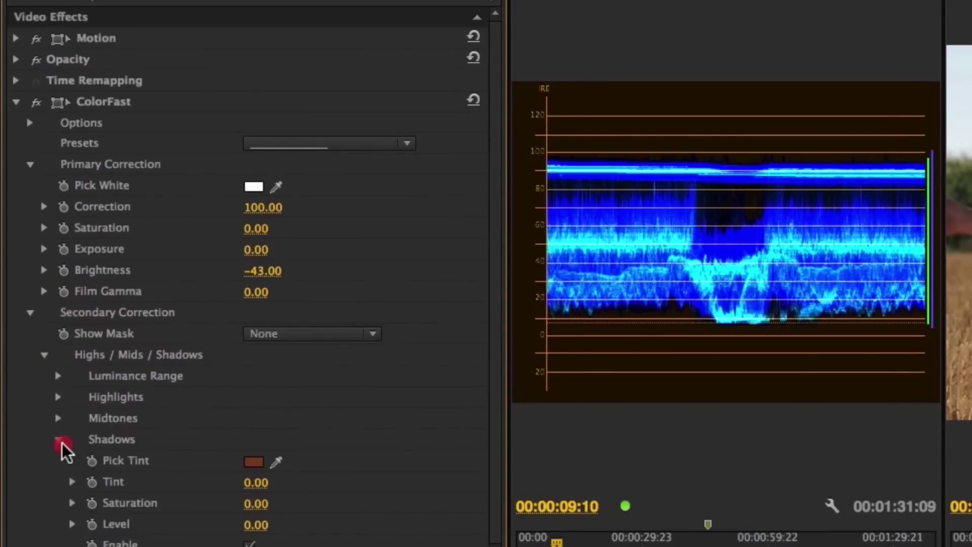
click(59, 439)
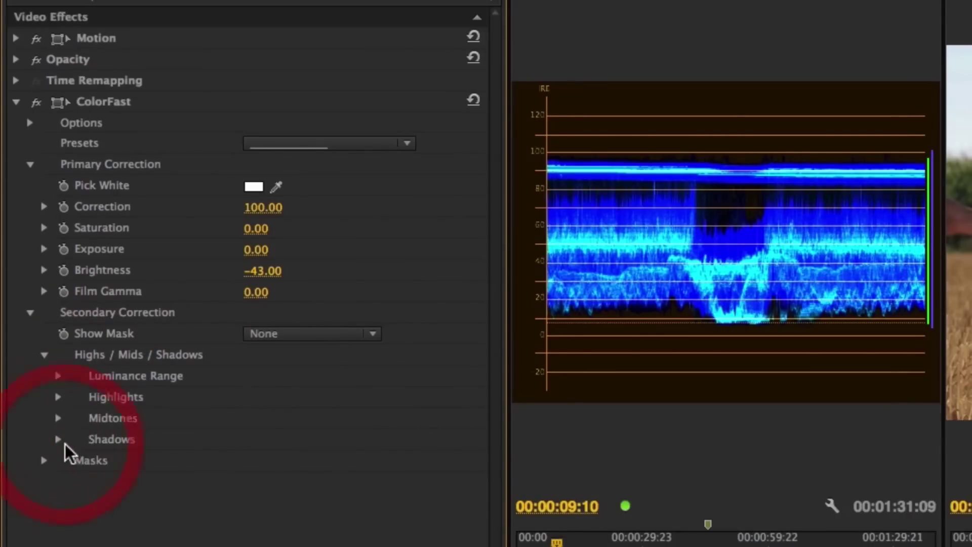
click(43, 355)
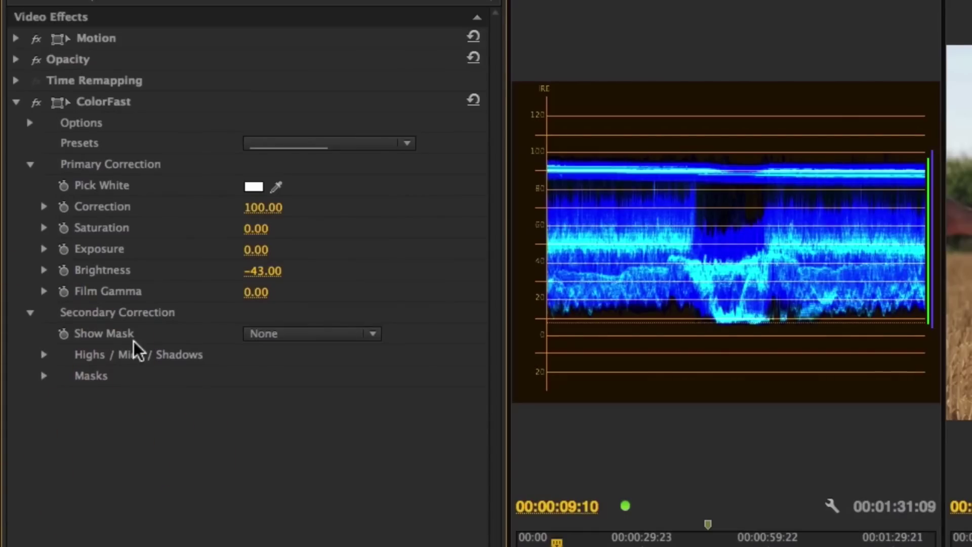
Step: Show the Highlights, Midtones and Shadows masks in turn on the LL0000A510.mov clip
click(297, 332)
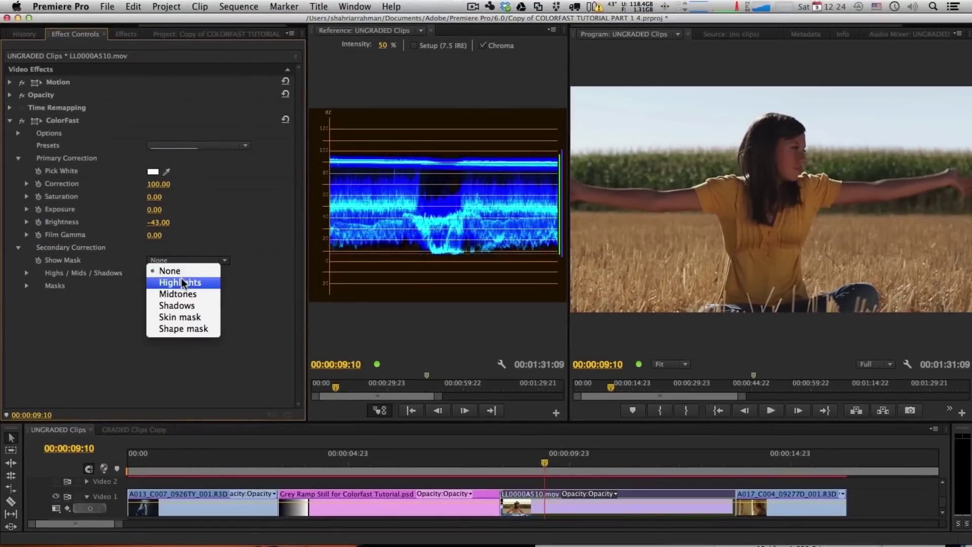
click(301, 371)
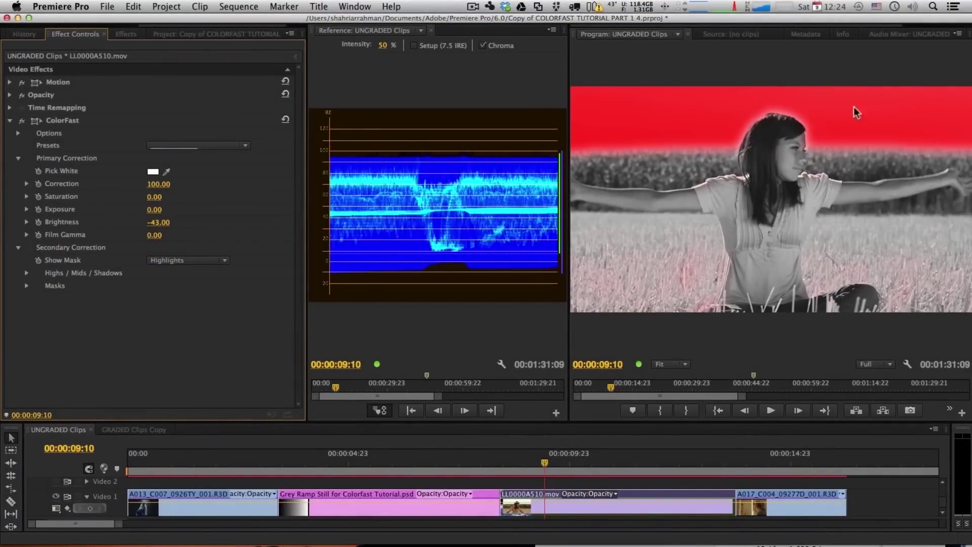
click(185, 261)
click(196, 283)
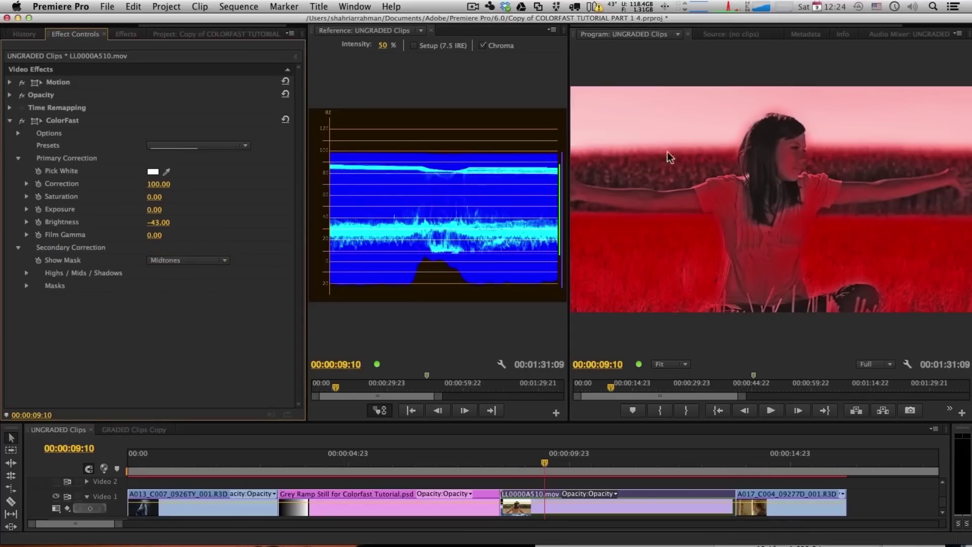
click(183, 259)
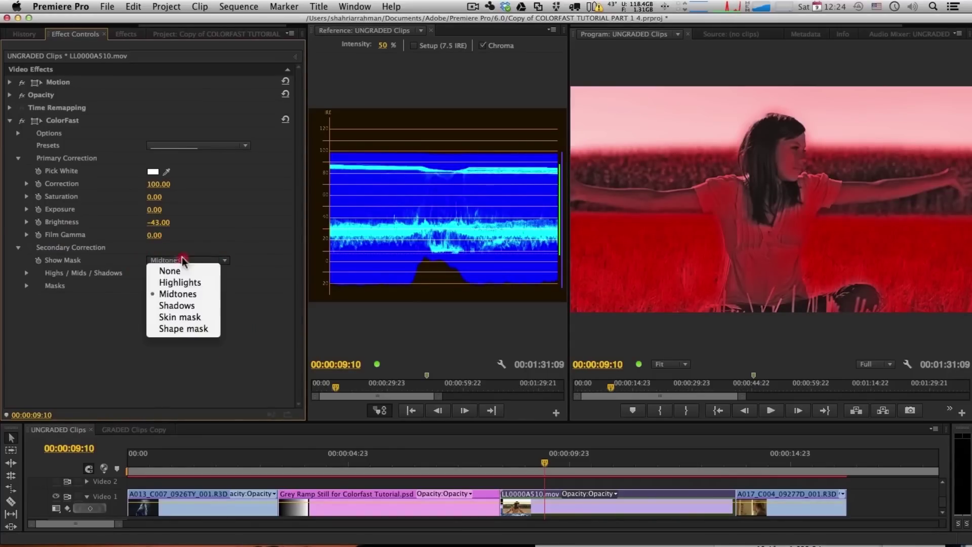
click(185, 306)
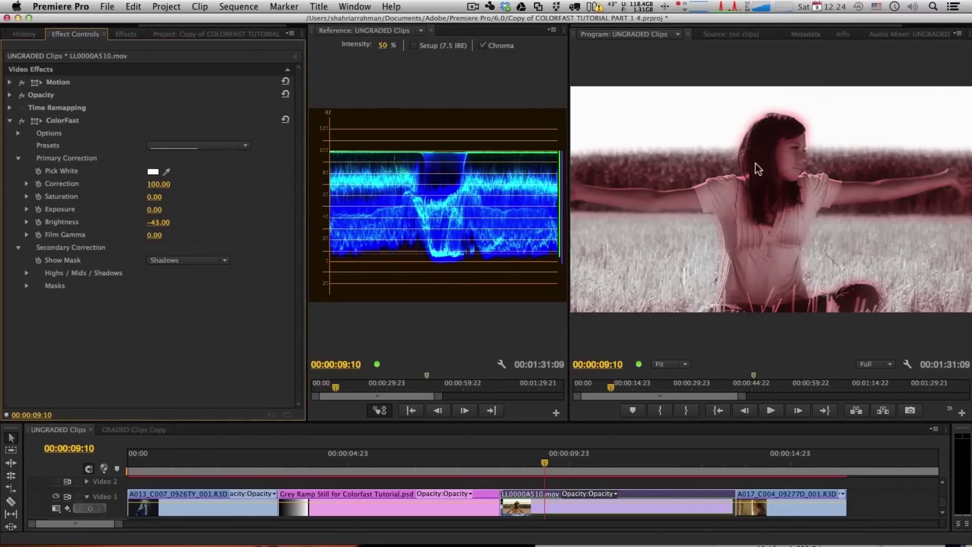
Step: Expand the Luminance Range controls, then select the Grey Ramp Still clip with the playhead at 00:00:06:18
click(26, 272)
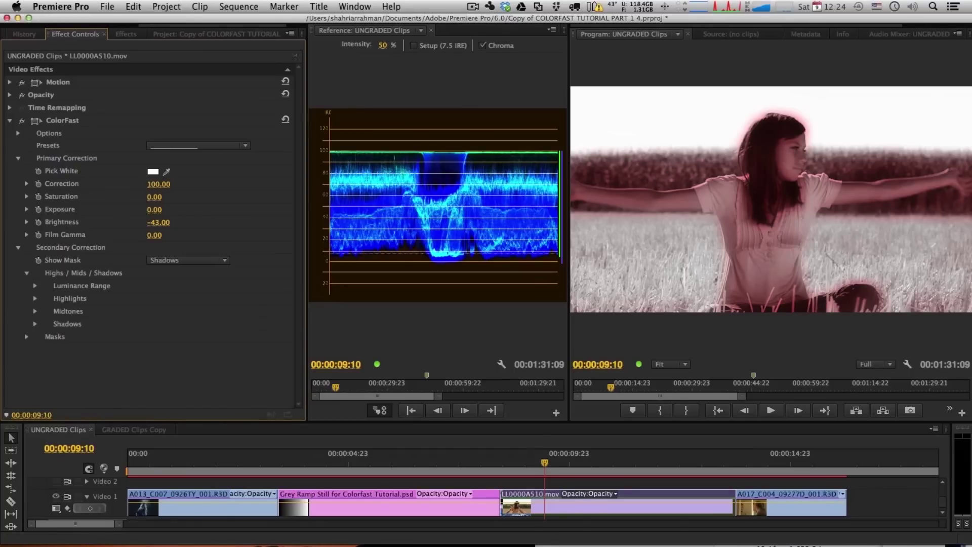
click(35, 286)
click(401, 445)
click(393, 493)
click(427, 460)
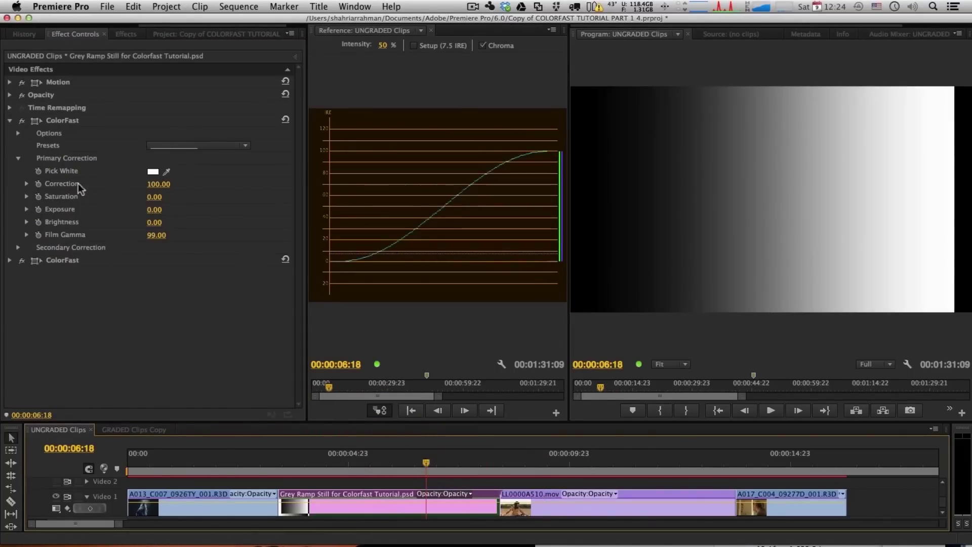
Step: Reset the first ColorFast effect on the grey ramp, collapse Primary Correction and expand Secondary Correction
click(287, 120)
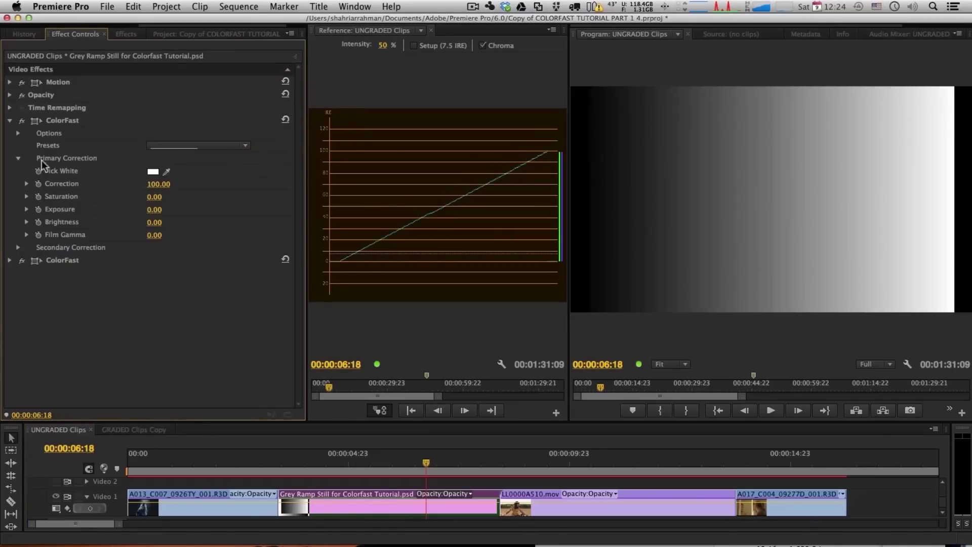
click(18, 158)
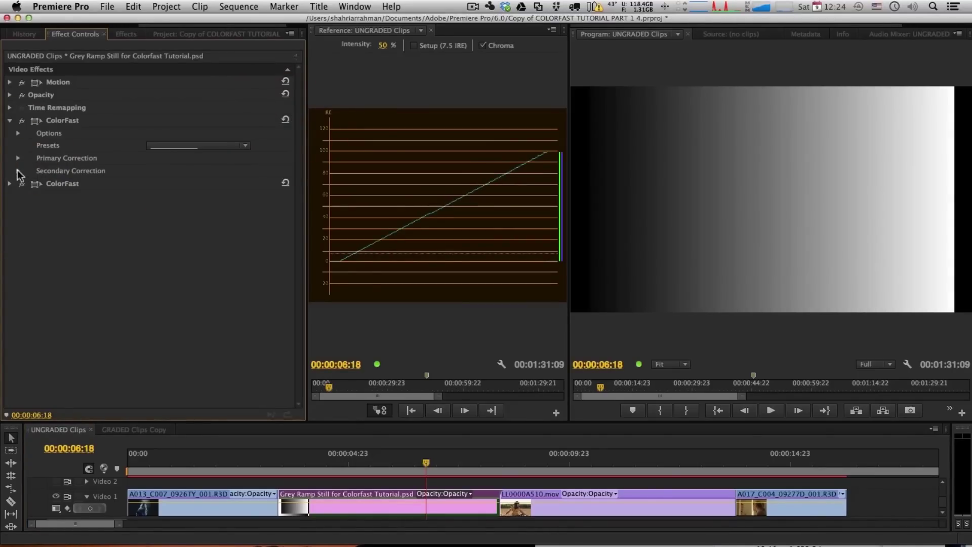
click(18, 171)
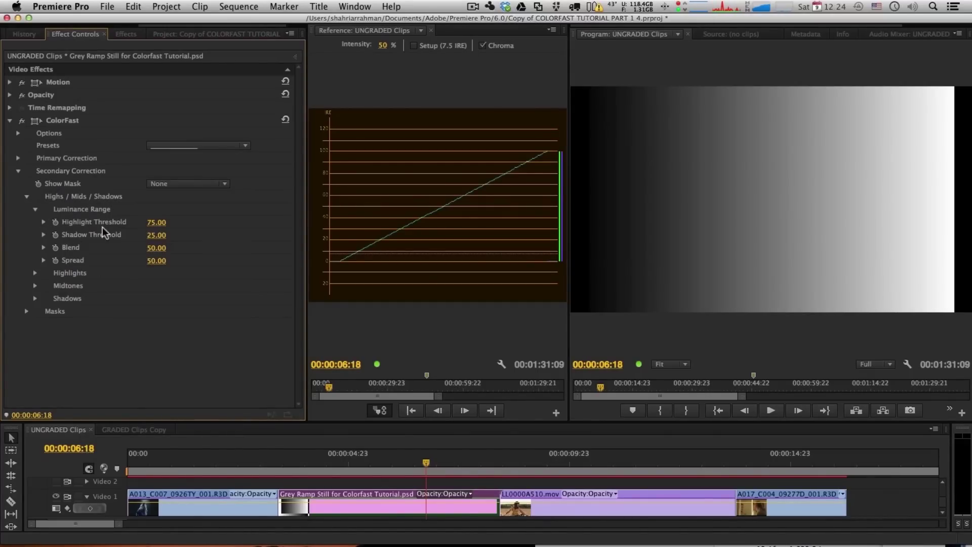
Step: Preview the Highlights, Midtones and Shadows masks on the grey ramp, then return Show Mask to None
click(183, 183)
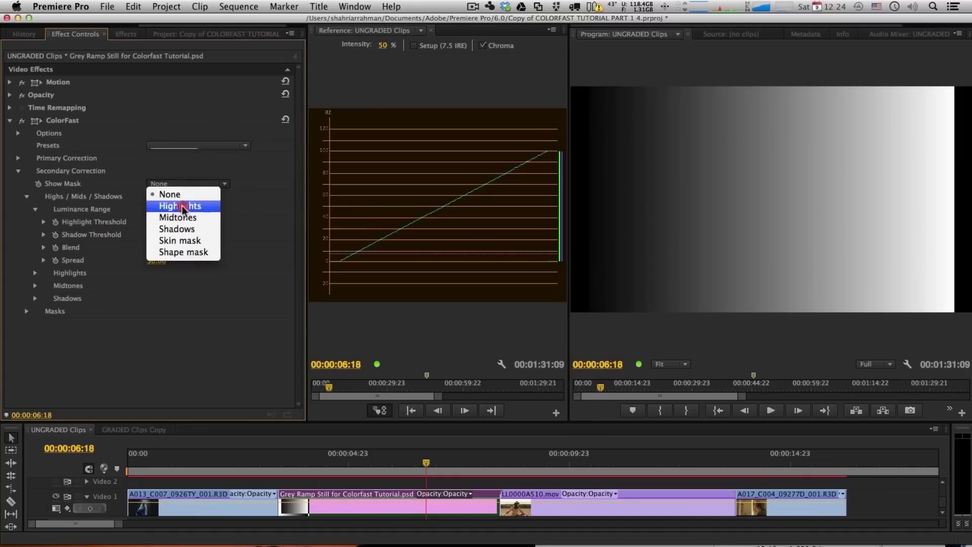
click(179, 206)
click(182, 185)
click(182, 217)
click(183, 184)
click(177, 229)
click(182, 184)
click(175, 191)
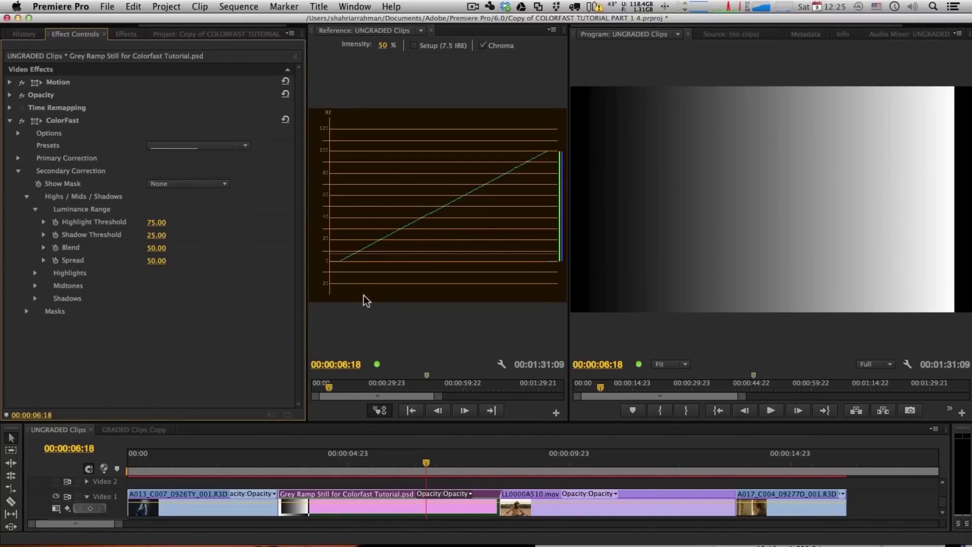
click(170, 184)
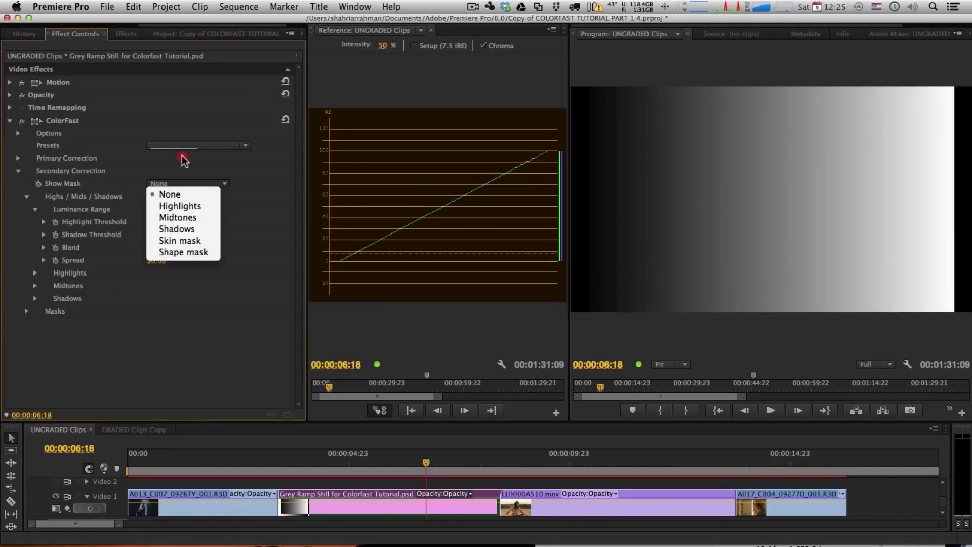
click(184, 161)
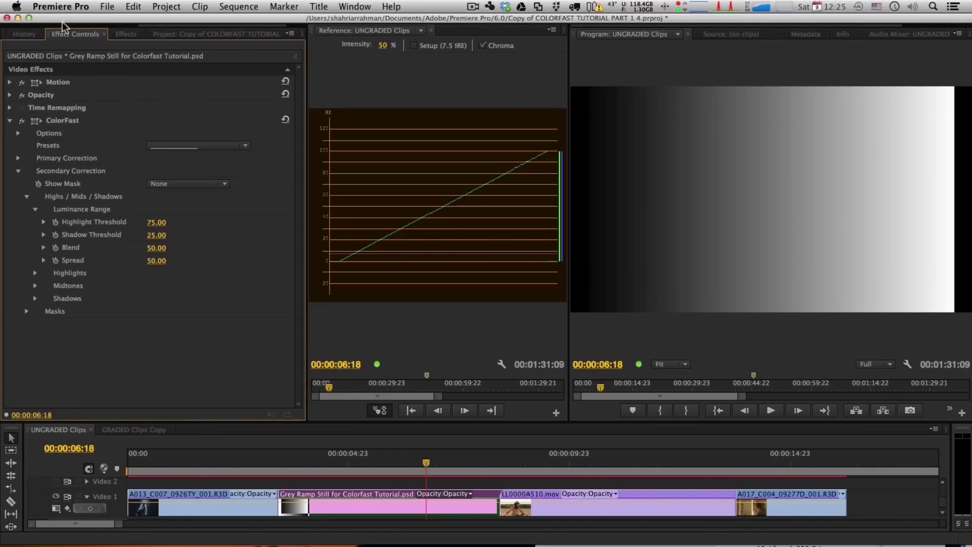
Step: Switch the grey ramp's Show Mask through Highlights, Midtones and Shadows to examine each default luminance range
click(174, 183)
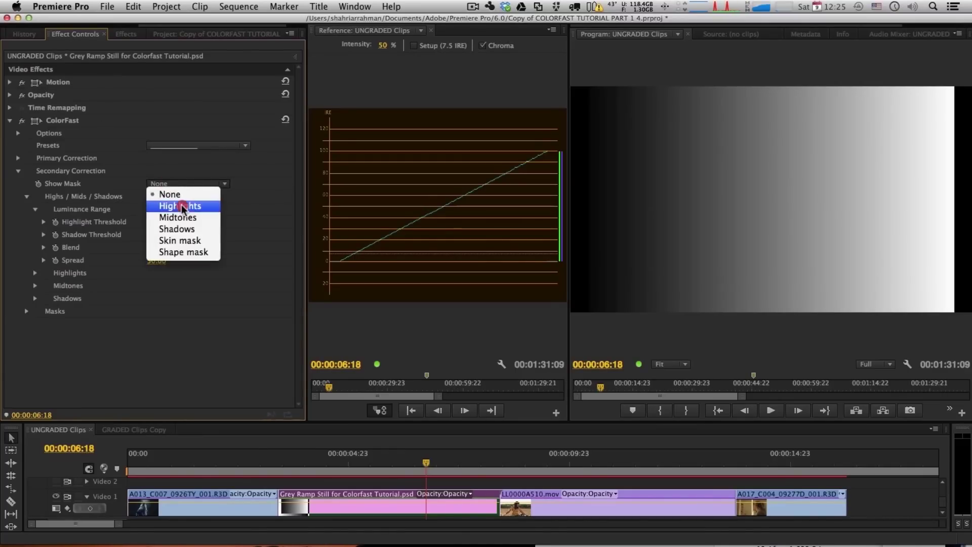
click(173, 205)
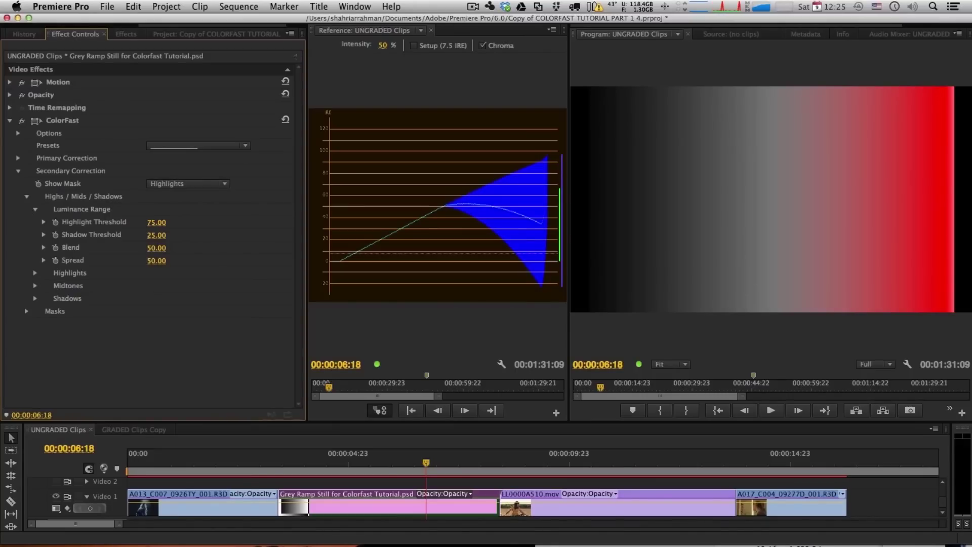
click(174, 183)
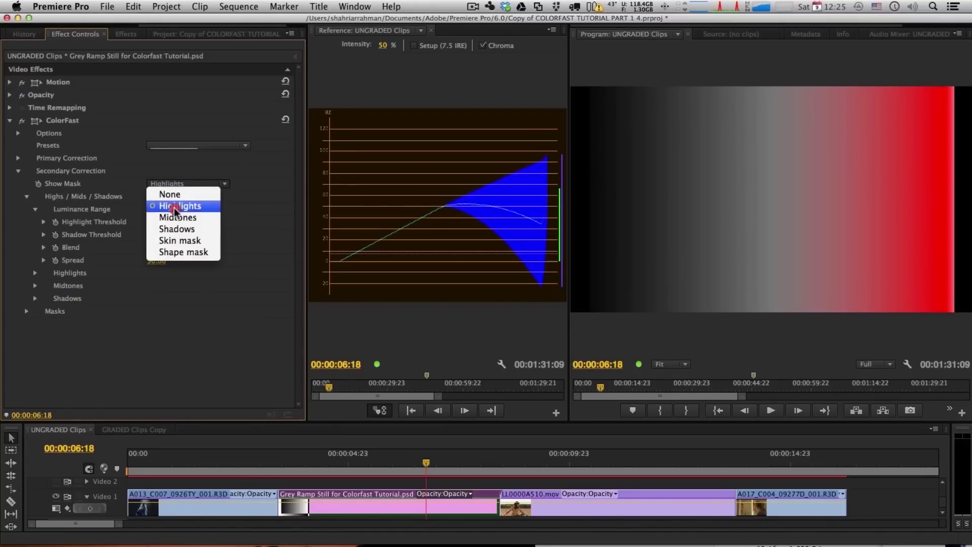
click(176, 218)
click(189, 184)
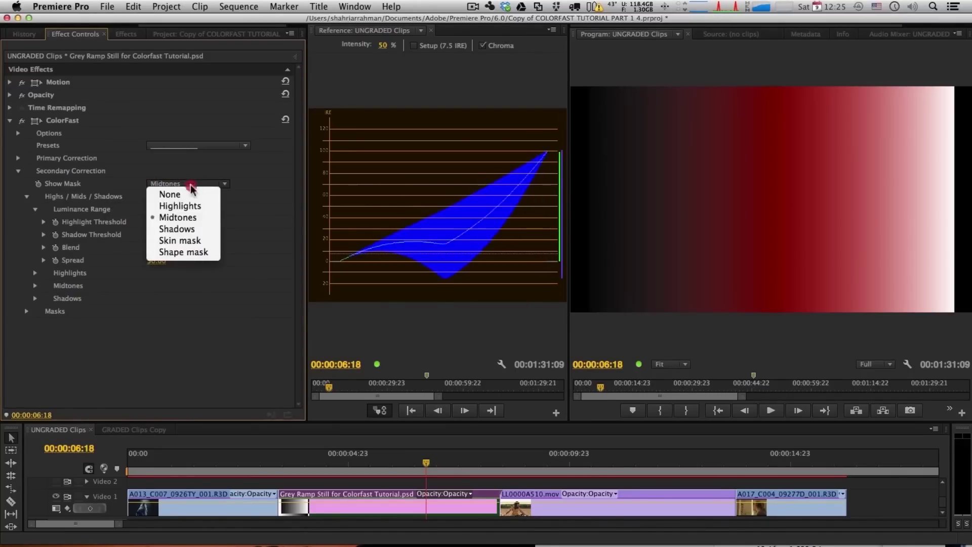
click(184, 228)
click(186, 184)
click(185, 230)
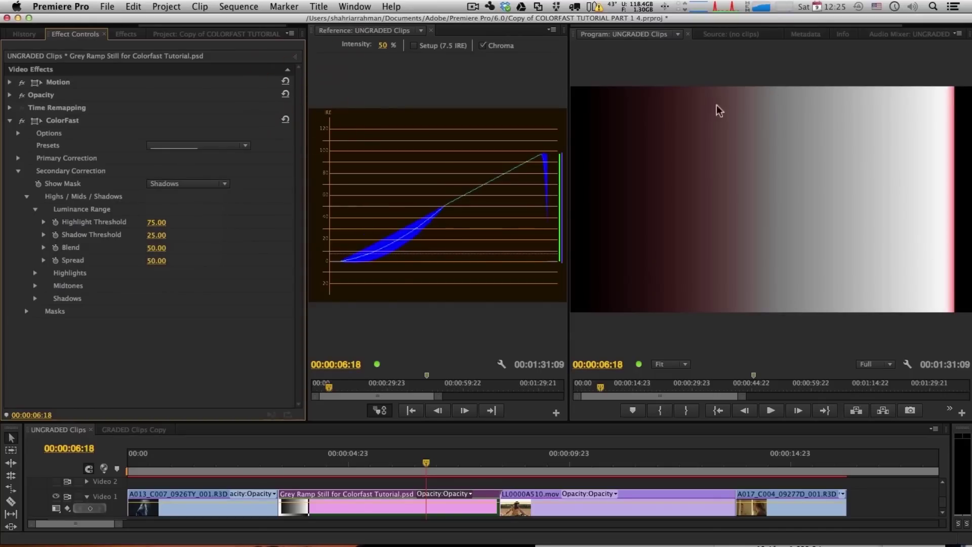
Step: Show the Highlights mask and set the Highlight Threshold to 41, then check the Midtones mask
click(220, 184)
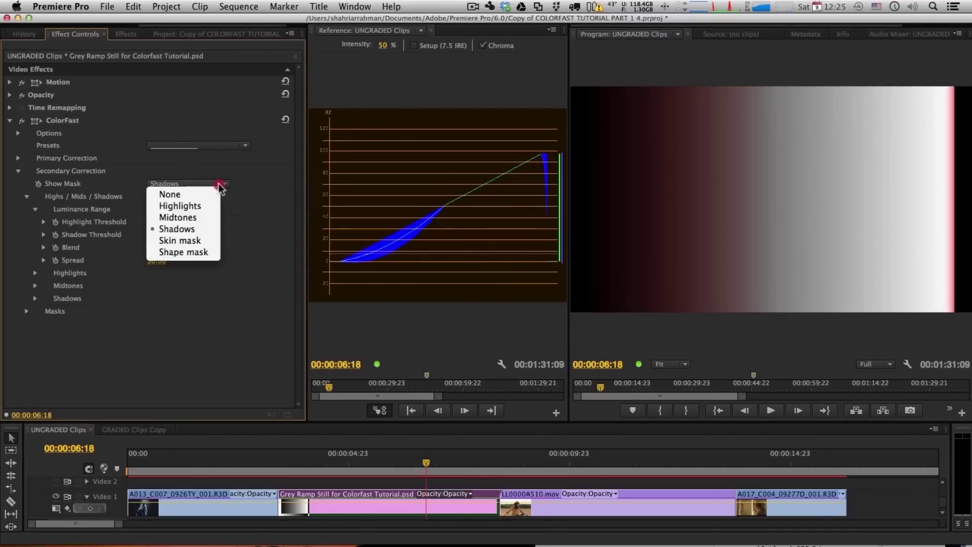
click(188, 206)
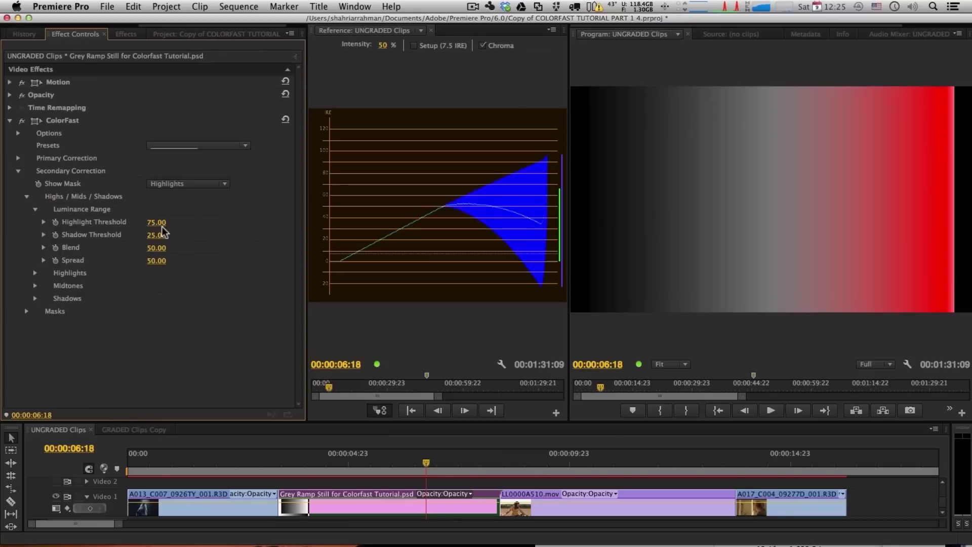
drag(155, 223, 275, 255)
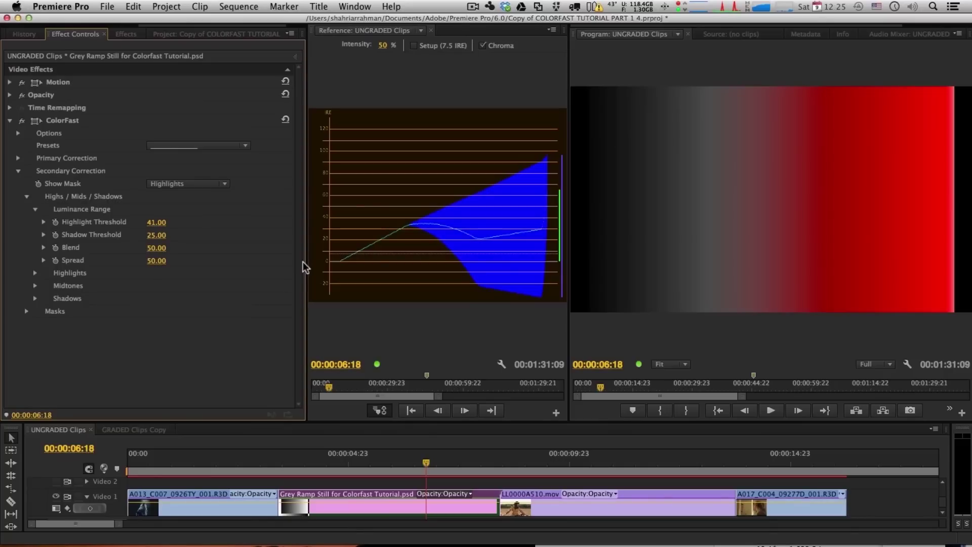
click(192, 185)
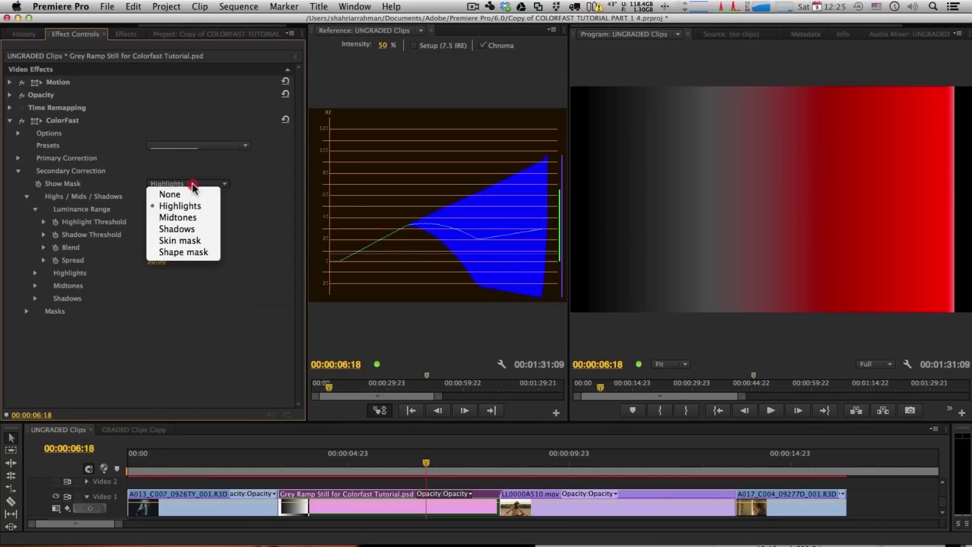
click(187, 218)
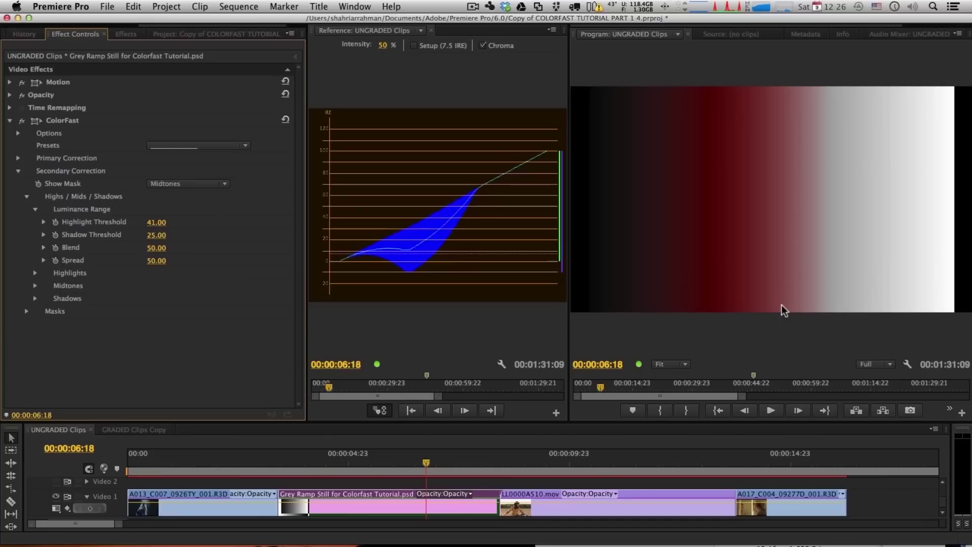
Step: Show the Shadows mask on the grey ramp and set the Shadow Threshold to 99
click(187, 183)
click(194, 231)
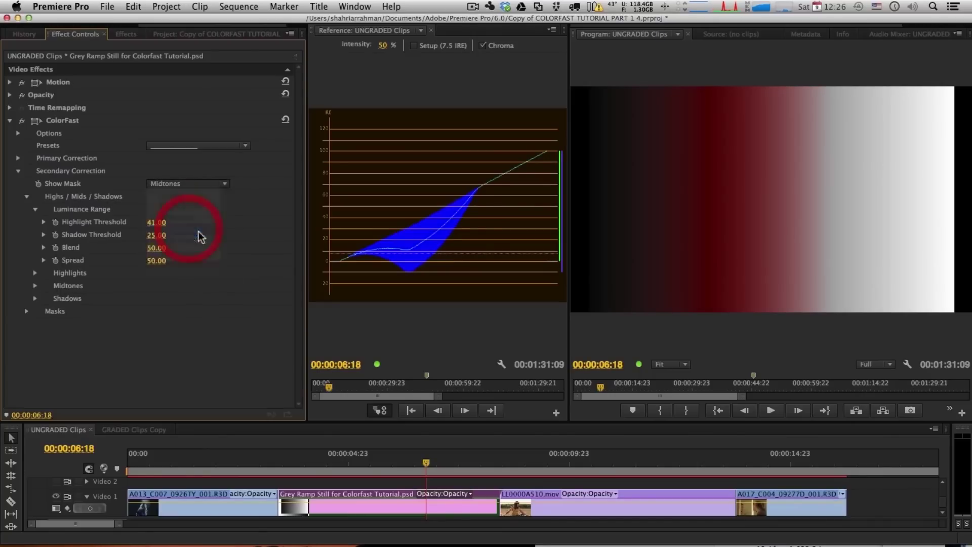
click(155, 235)
text(37)
key(Return)
drag(155, 235, 173, 235)
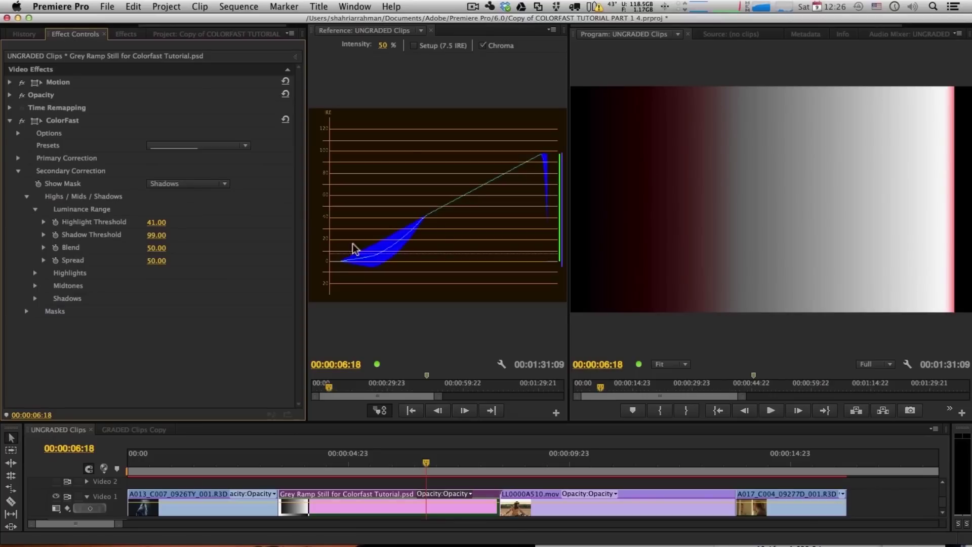
Step: Compare the Highlights, Midtones and Shadows masks on the grey ramp, ending with the Midtones mask shown
click(195, 185)
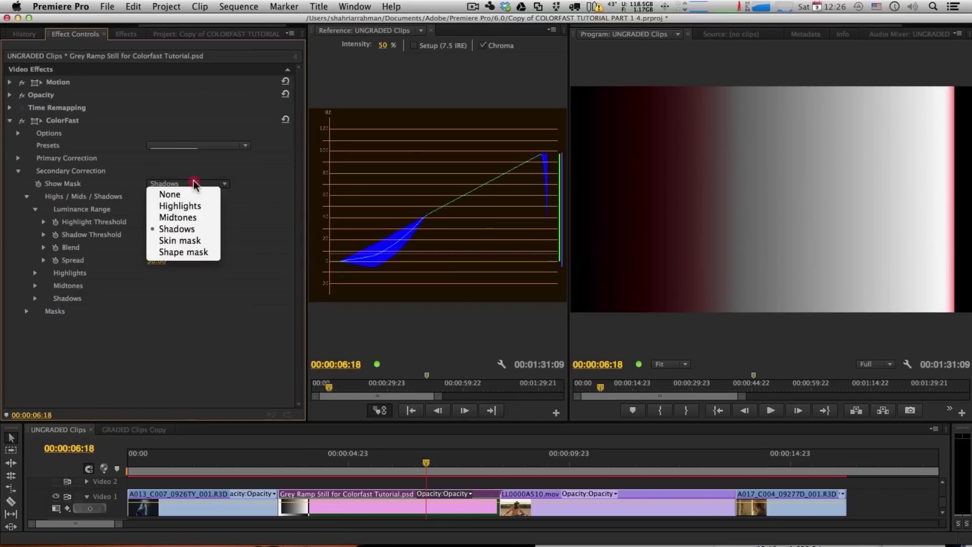
click(185, 205)
click(188, 186)
click(178, 217)
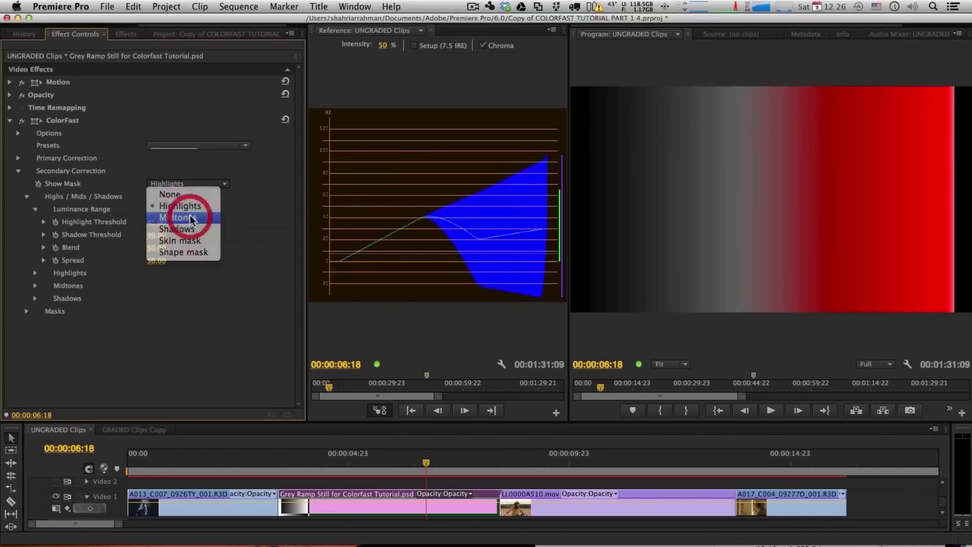
click(195, 185)
click(195, 205)
click(191, 185)
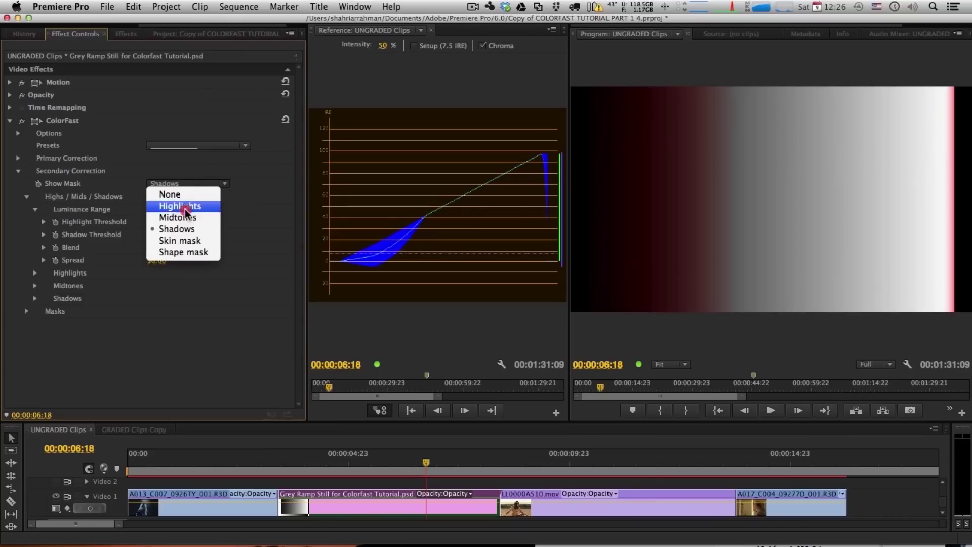
click(185, 217)
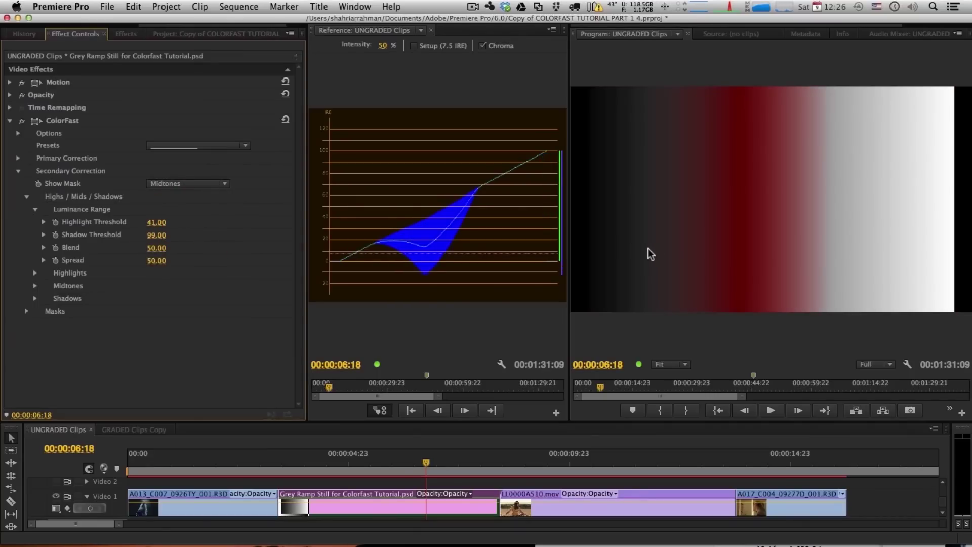
Step: Set the grey ramp's luminance range Blend and Spread to 0 and show its Highlights mask
click(76, 250)
drag(154, 248, 137, 249)
click(188, 184)
click(187, 194)
click(191, 186)
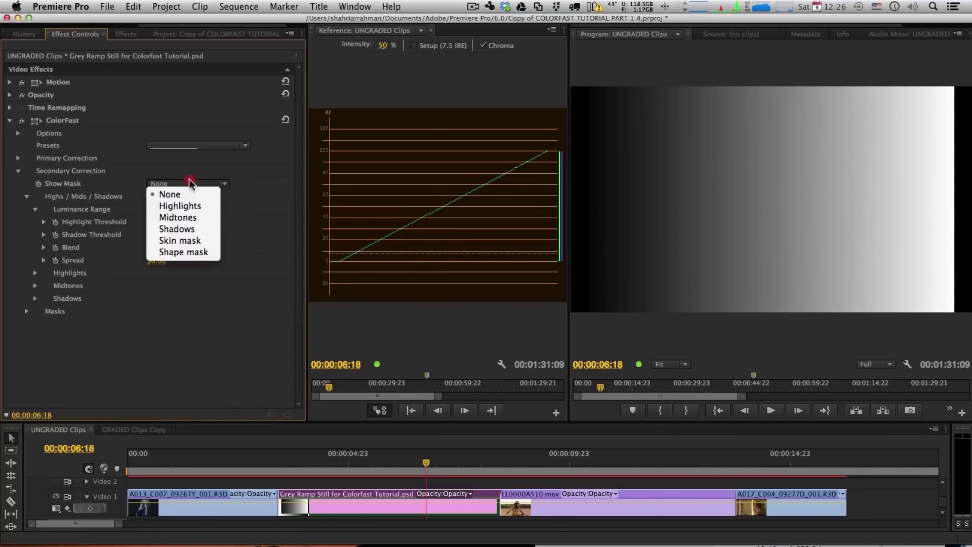
click(193, 206)
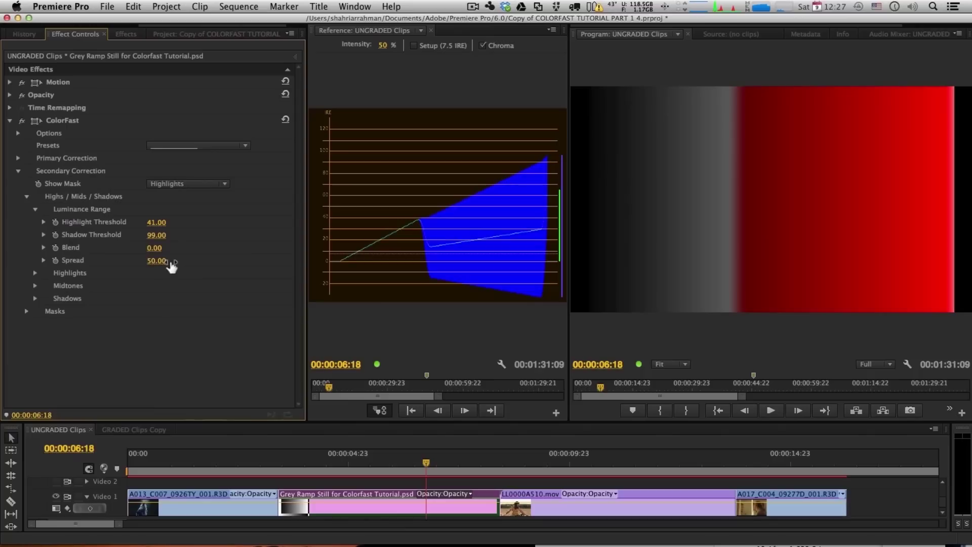
drag(164, 267, 137, 268)
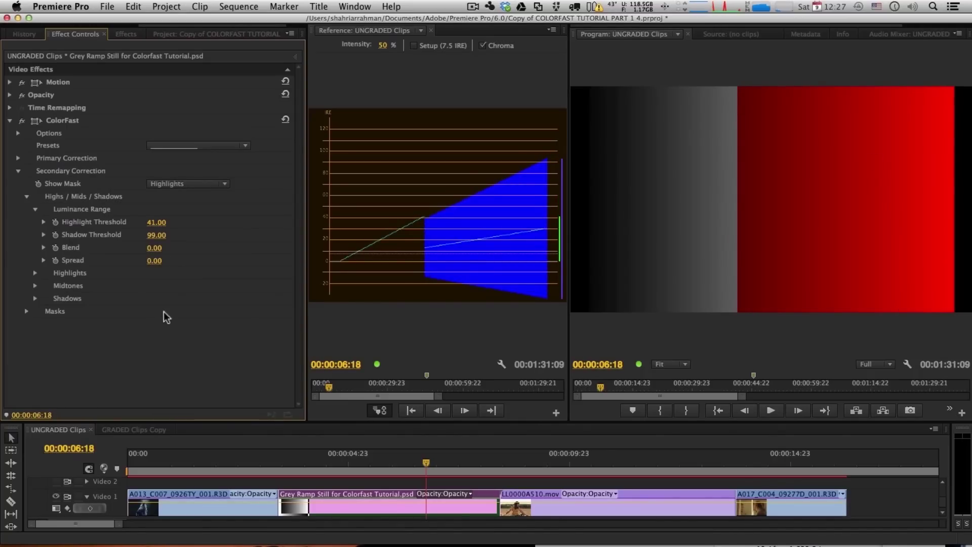
drag(155, 261, 142, 261)
Step: Adjust the grey ramp's luminance range to Highlight Threshold 56, Blend 39 and Spread 29
drag(151, 224, 174, 248)
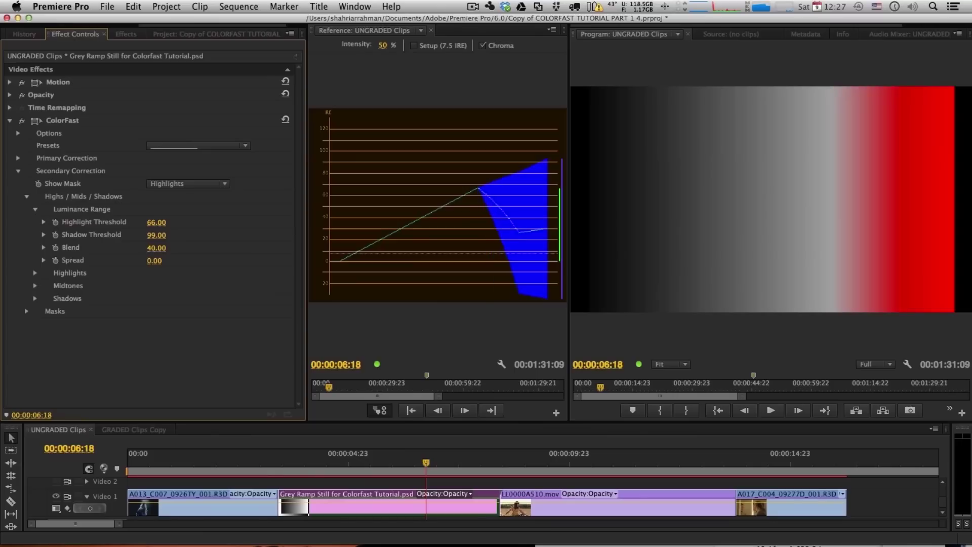
drag(155, 261, 163, 261)
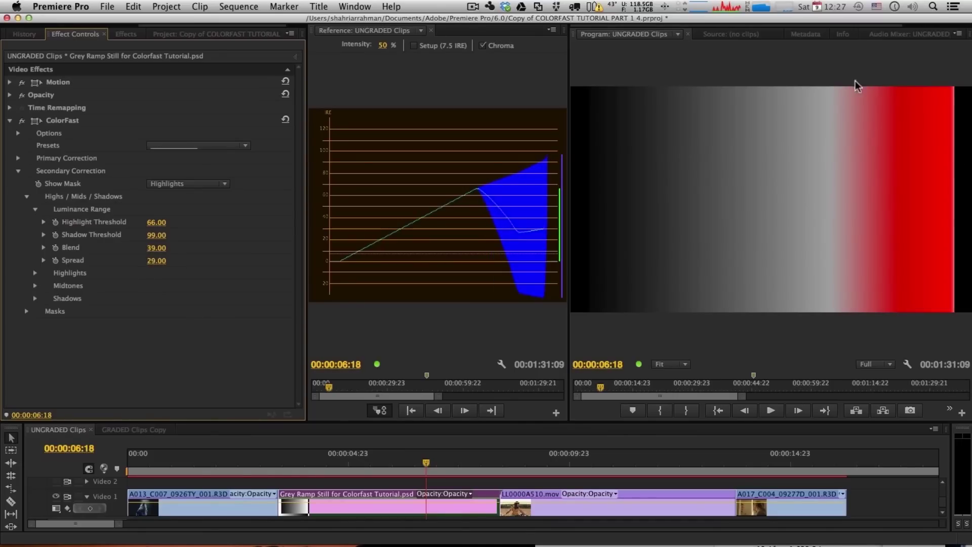
drag(156, 223, 151, 223)
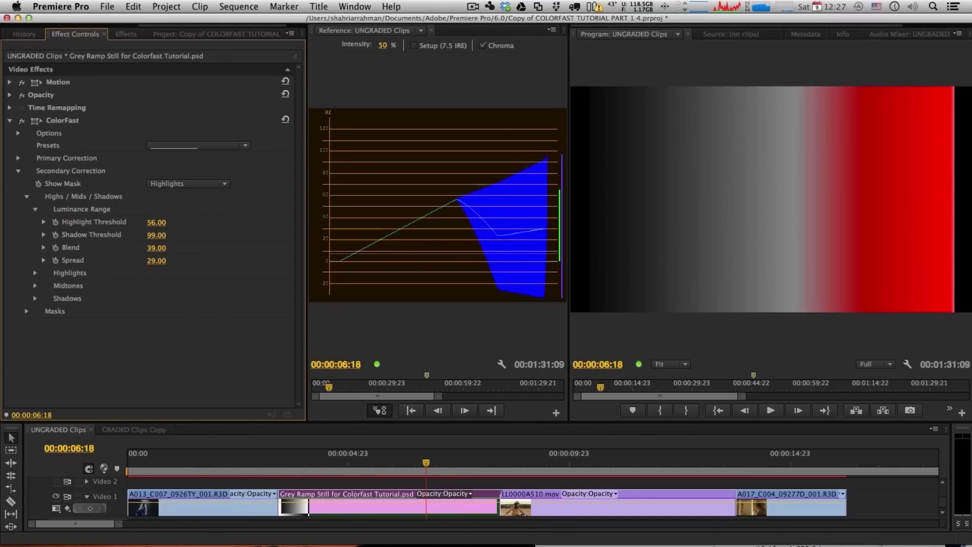
Step: Move the playhead to 00:00:10:13, select the LL0000A510.mov clip and show its Highlights mask
click(595, 459)
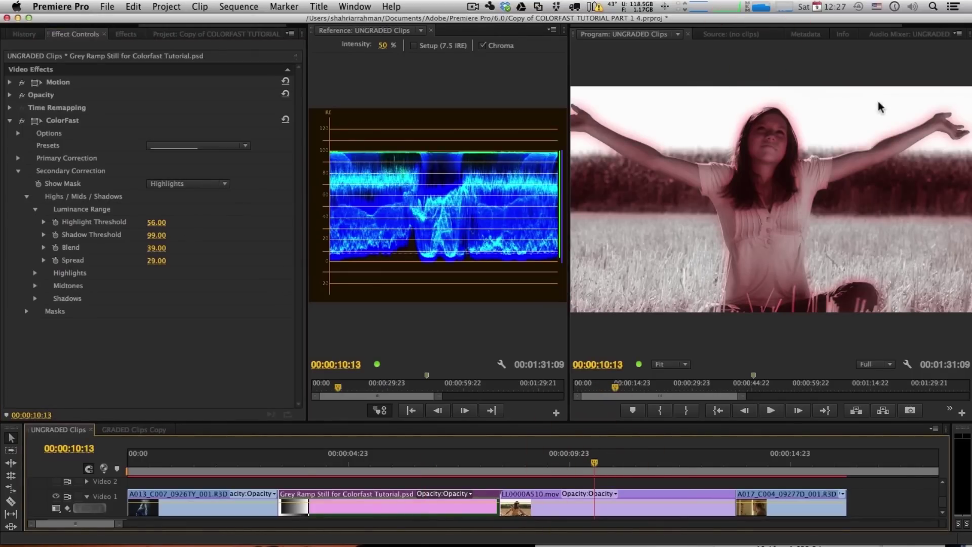
drag(189, 183, 153, 169)
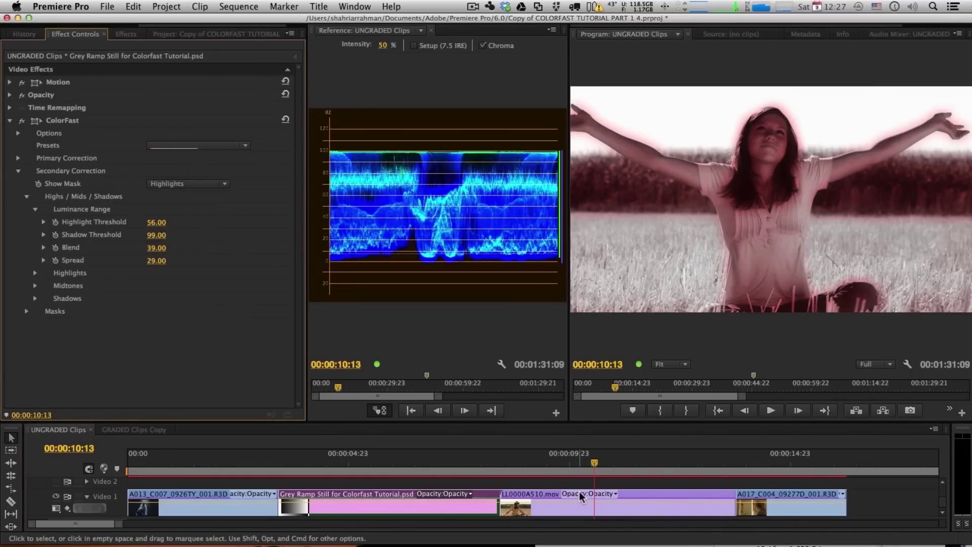
click(581, 496)
drag(178, 260, 181, 286)
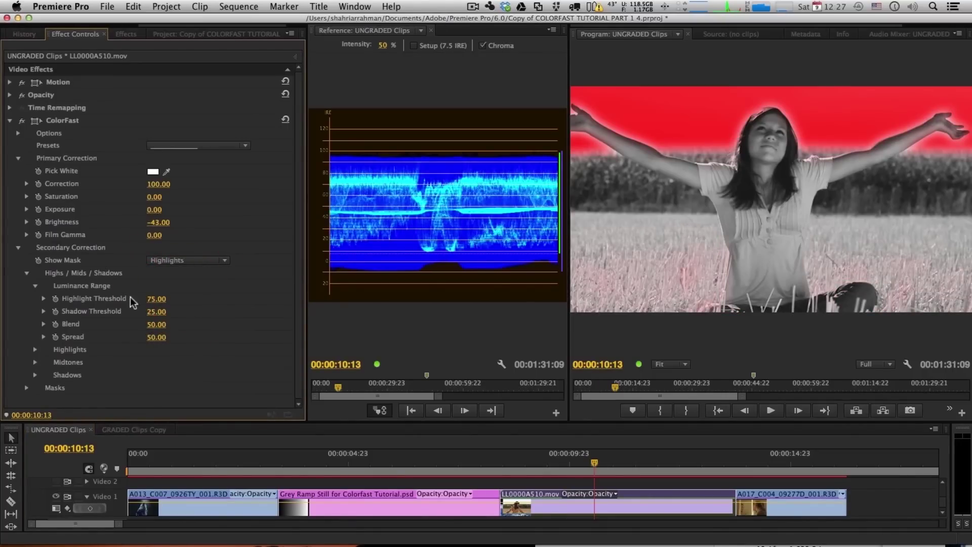
Step: Set the clip's Highlight Threshold to 57, Blend to 82 and Spread to 22
drag(156, 299, 148, 299)
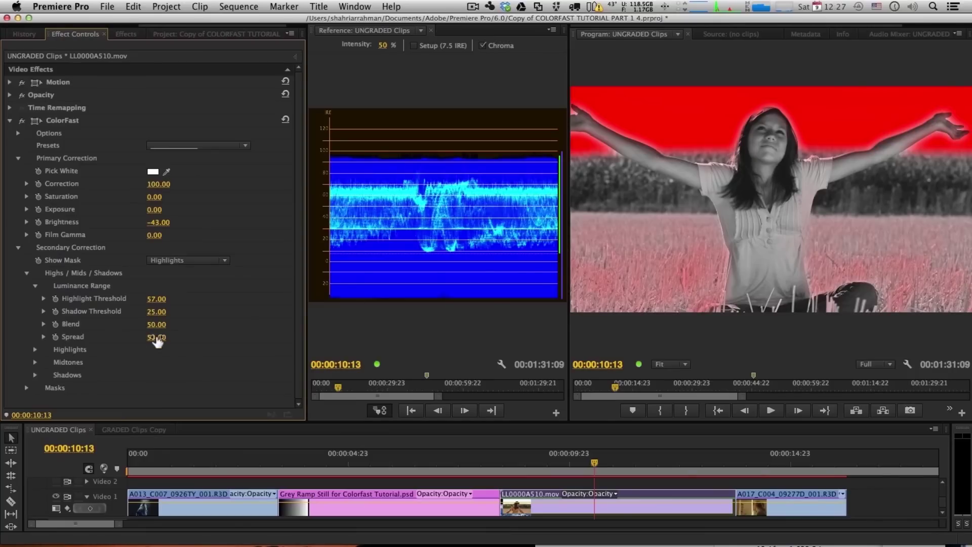
drag(157, 337, 131, 338)
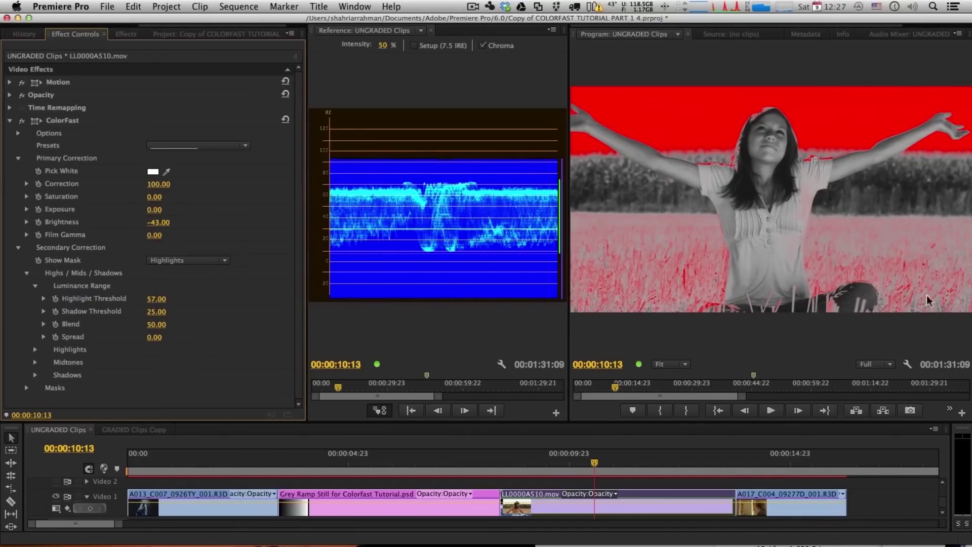
mouse_move(153, 324)
mouse_down()
mouse_move(167, 325)
mouse_move(159, 343)
mouse_up()
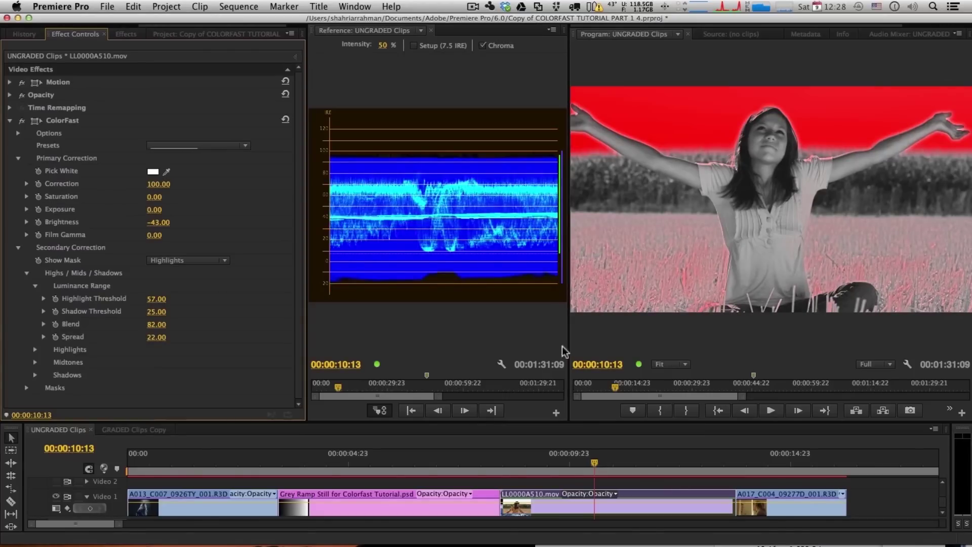
Step: Check the clip's Midtones mask, then show the Shadows mask and set the Shadow Threshold to 49
click(187, 261)
click(189, 298)
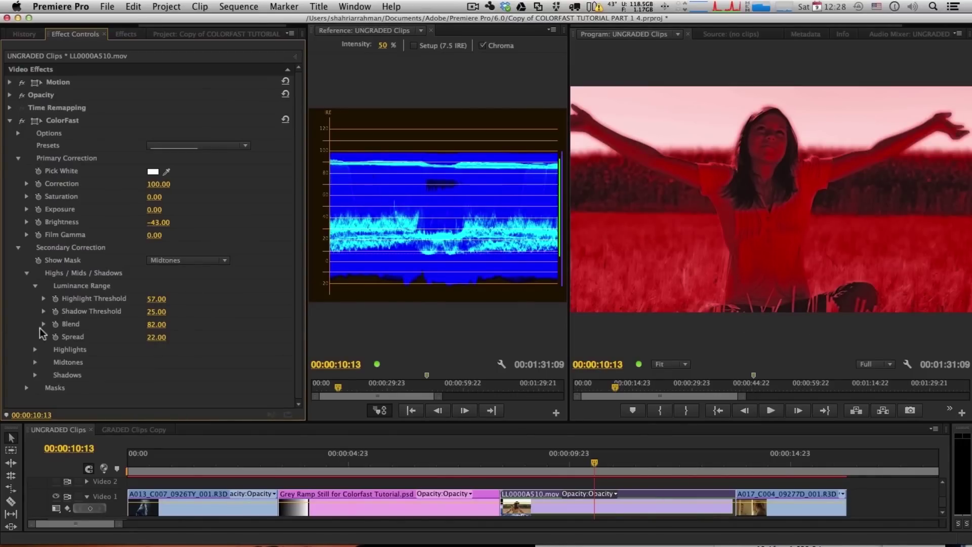
click(189, 260)
click(200, 306)
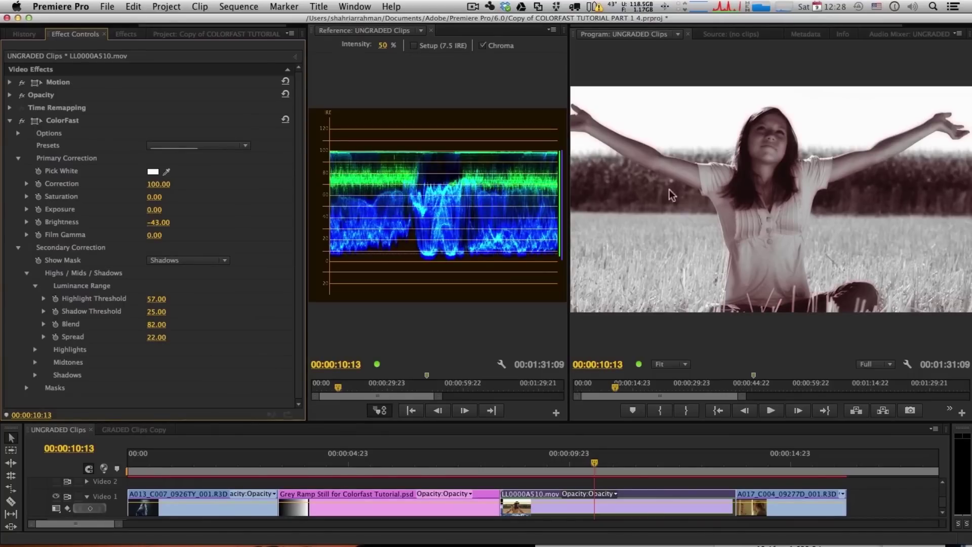
click(155, 312)
text(32)
key(Return)
drag(157, 311, 164, 312)
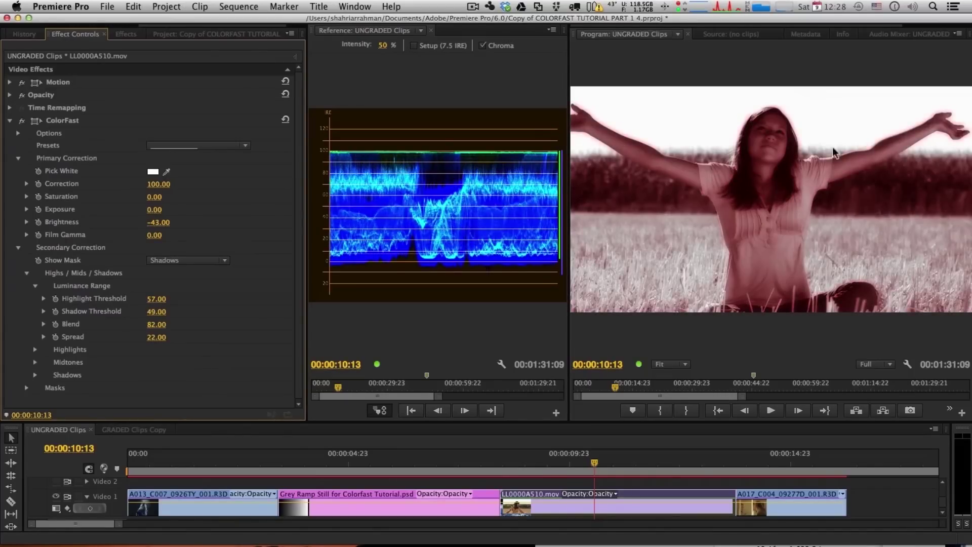
Step: Check the Highlights mask on the clip again, then return Show Mask to None
click(183, 261)
click(191, 282)
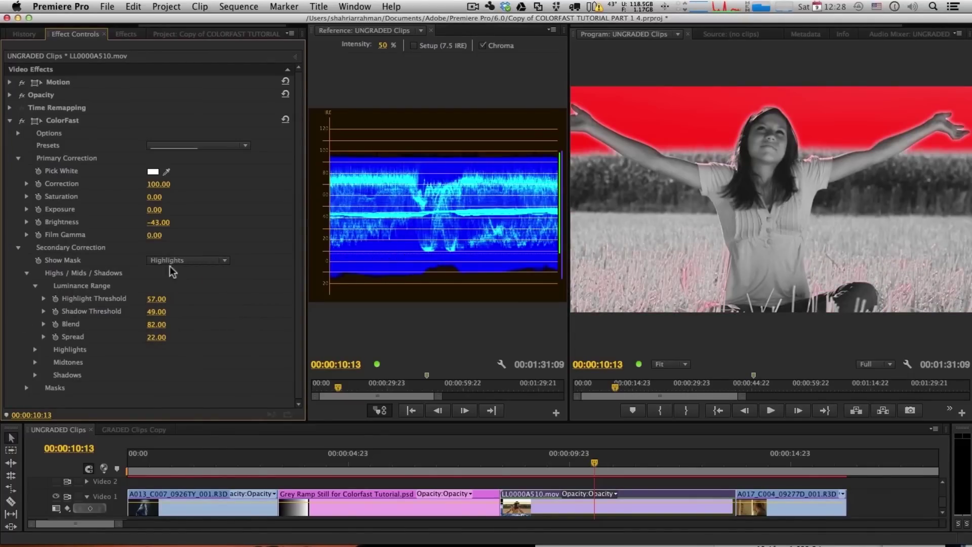
click(195, 261)
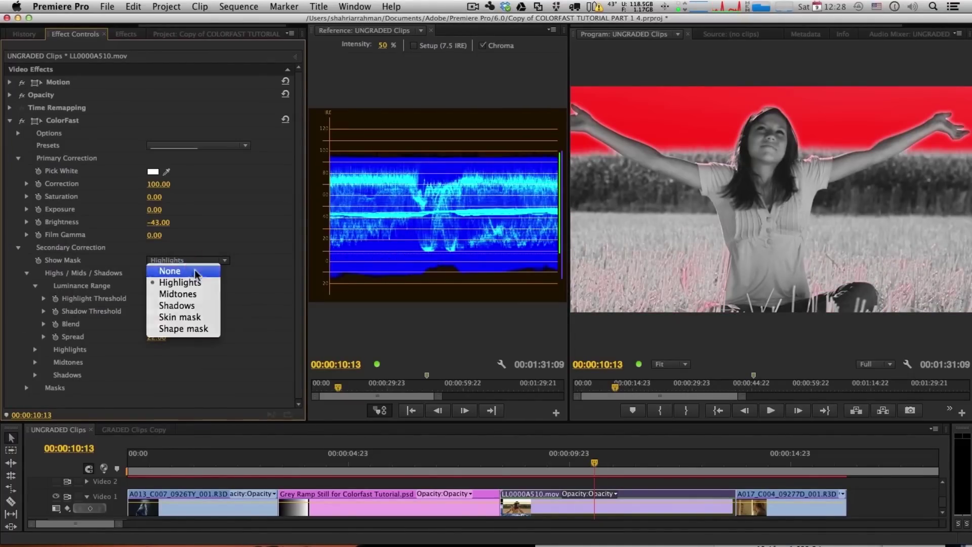
click(171, 271)
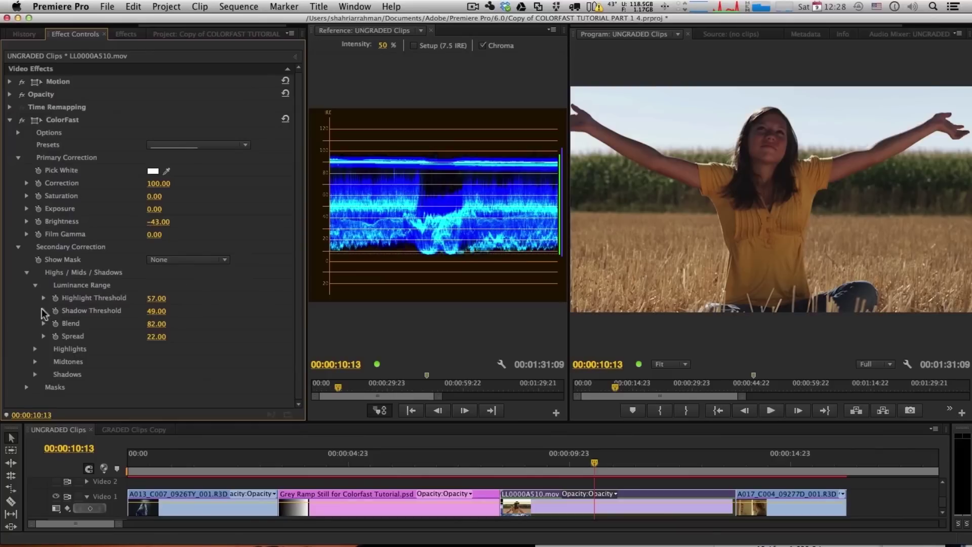
Step: Expand the Highlights, Midtones and Shadows groups to expose their tint, saturation and level controls
click(35, 349)
scroll(115, 348, down, 3)
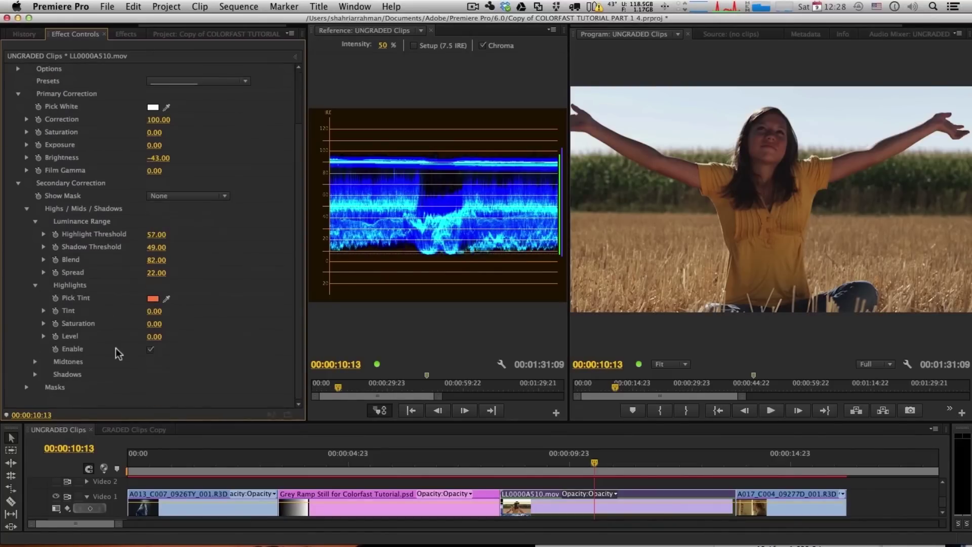
click(36, 361)
scroll(102, 345, down, 3)
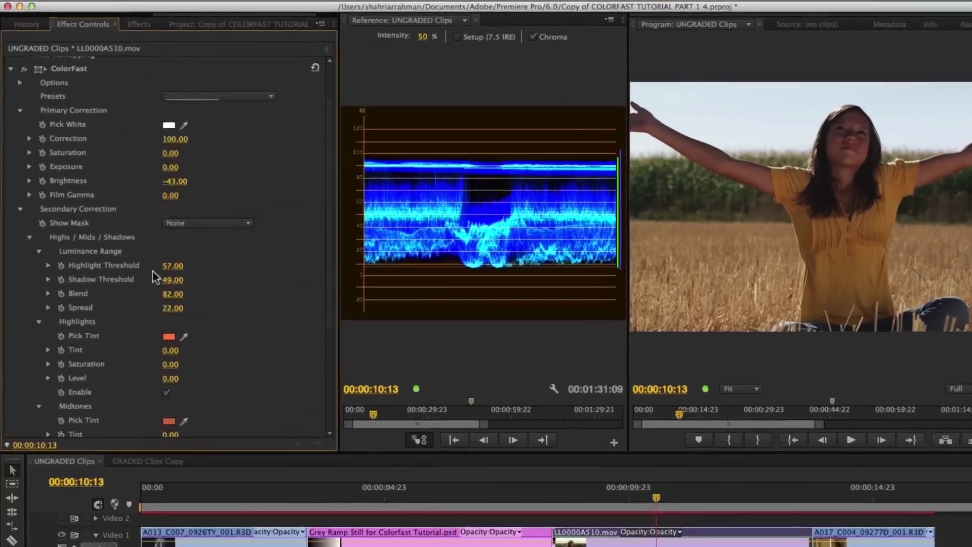
scroll(152, 271, down, 7)
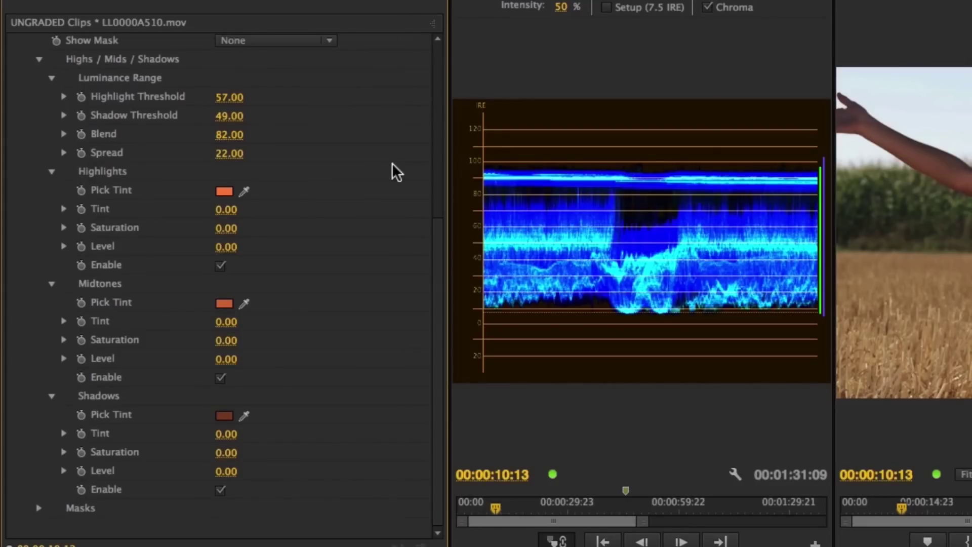
click(225, 191)
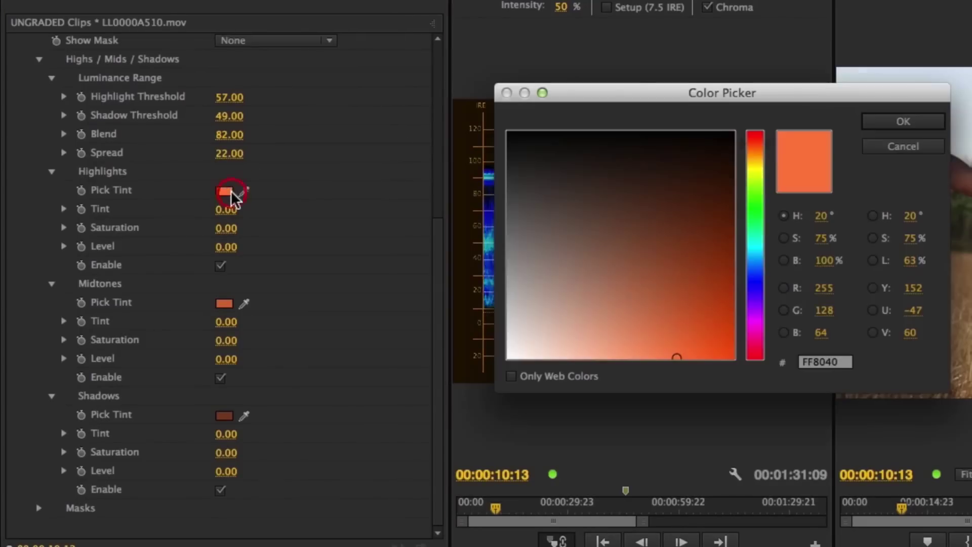
drag(805, 96, 646, 195)
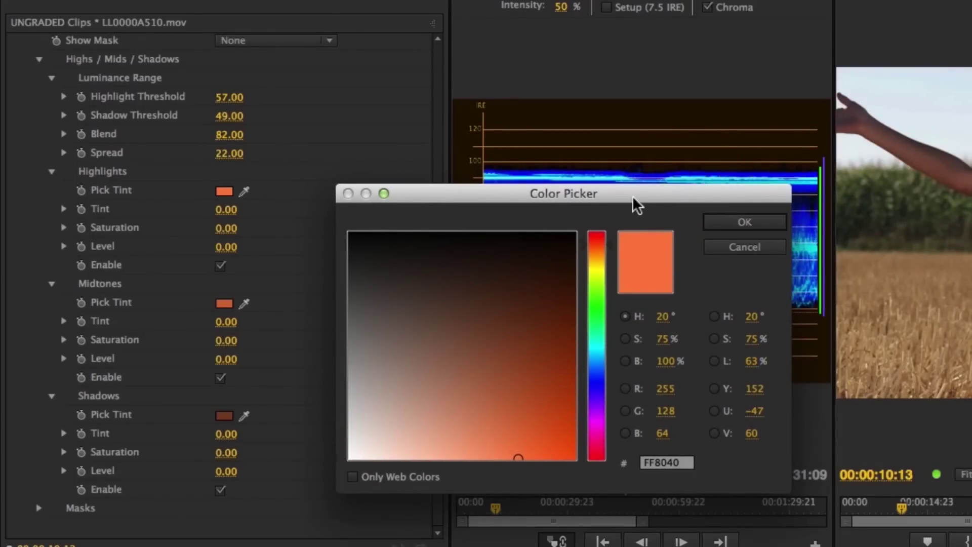
drag(633, 199, 694, 70)
click(833, 119)
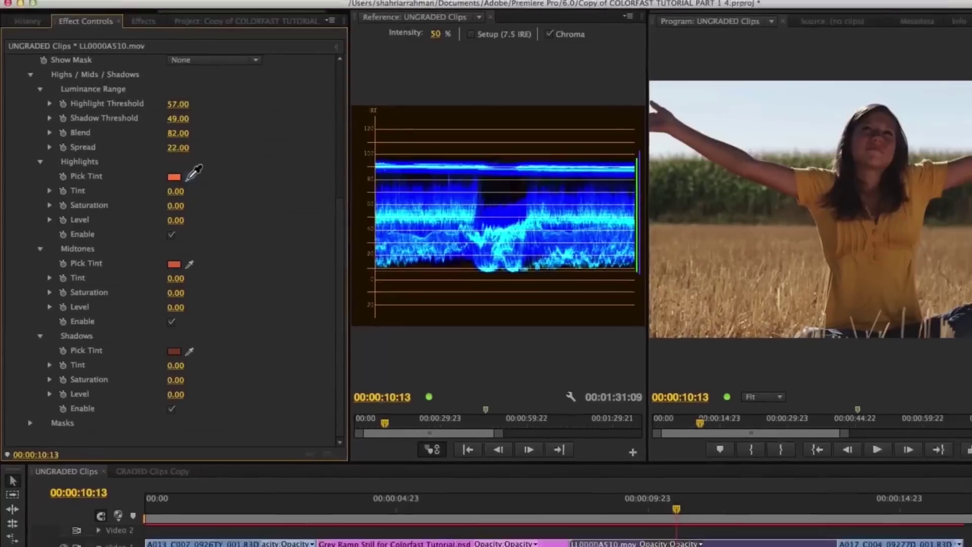
Step: Set the Highlights tint colour to dark blue 003460 and Tint to 99, comparing the highlights correction off and on
click(224, 192)
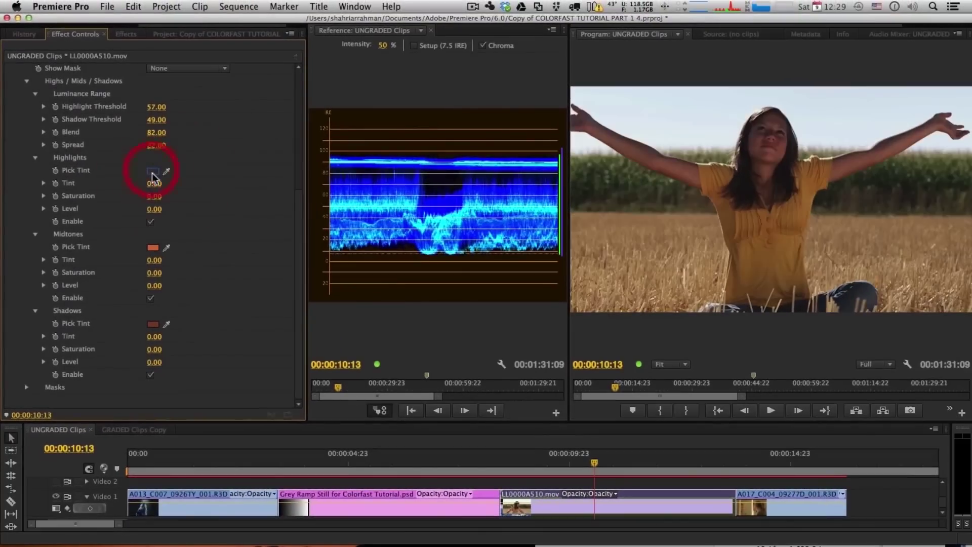
click(515, 227)
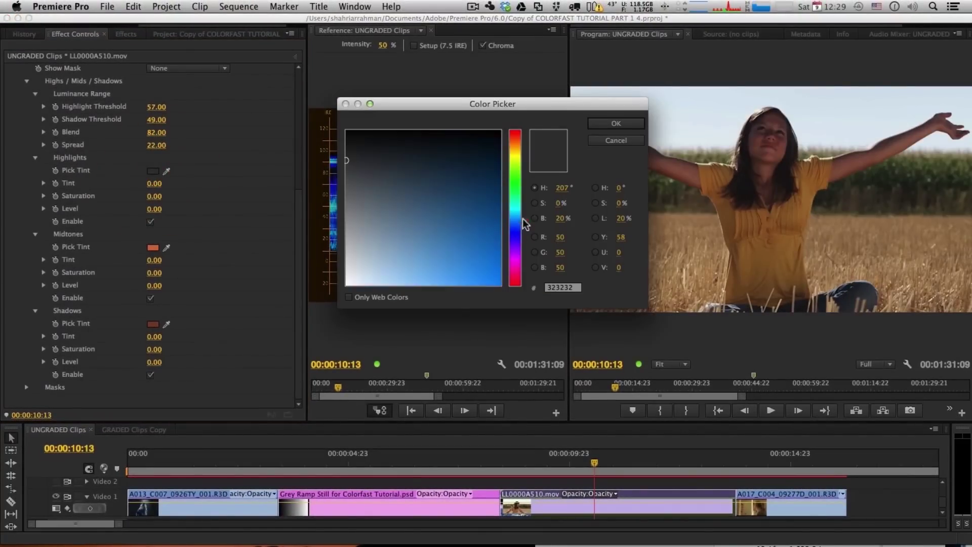
click(500, 203)
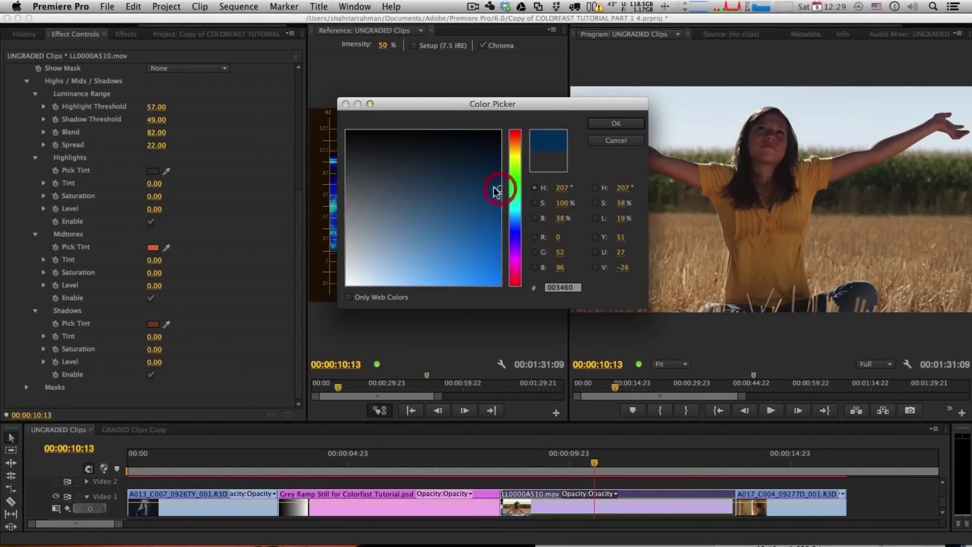
click(629, 124)
drag(154, 183, 262, 187)
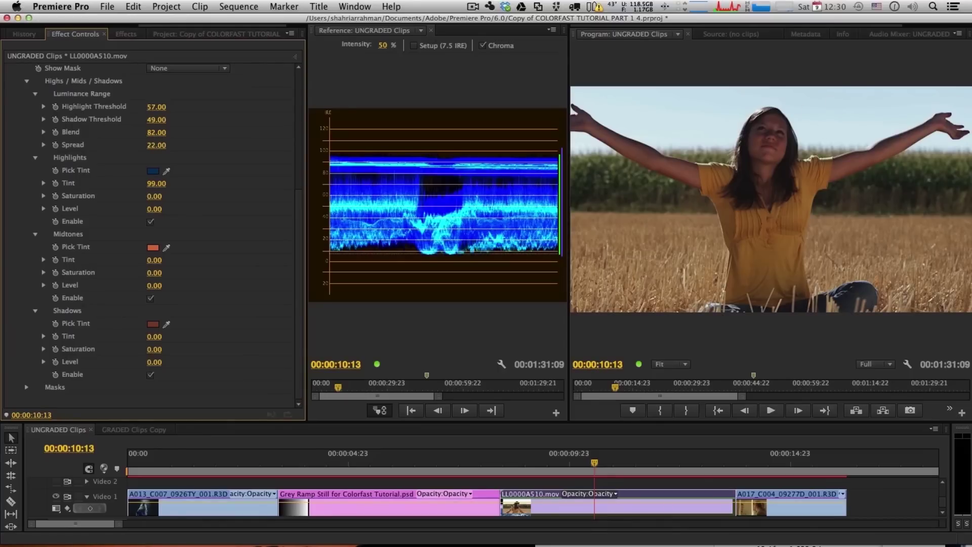
click(150, 222)
click(150, 222)
Step: Set the Highlights Saturation to 27 and Level to -55, then compare the correction off and on
drag(153, 196, 164, 199)
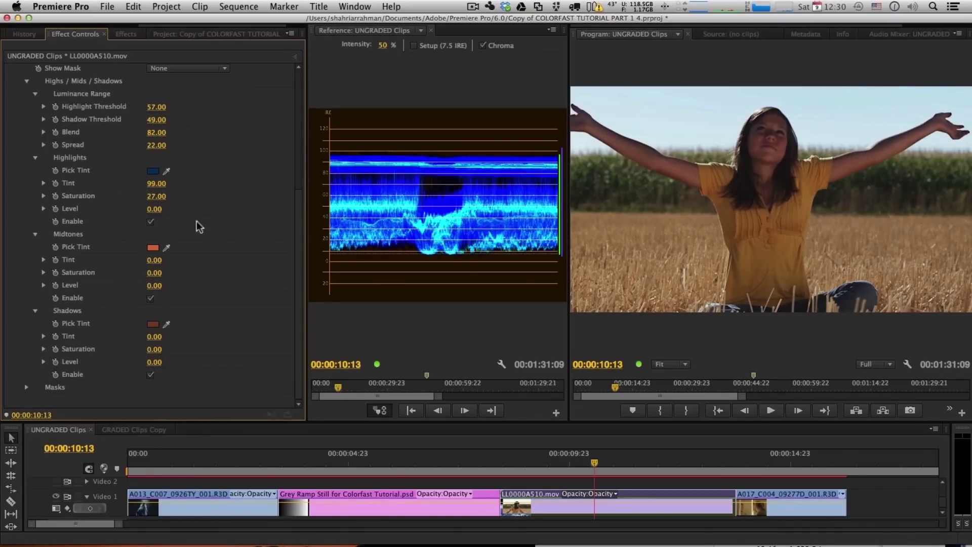
drag(151, 215, 124, 210)
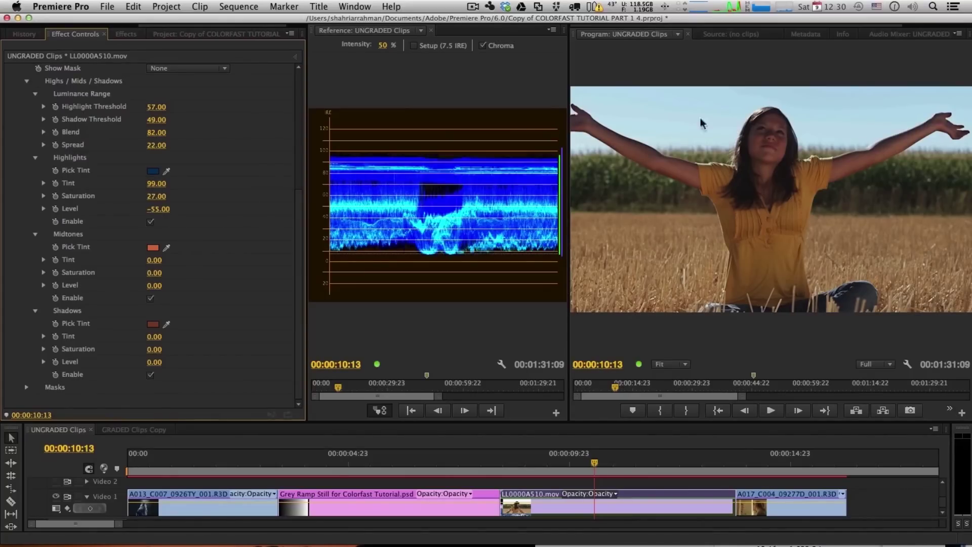
click(150, 223)
click(151, 224)
Step: Set the Midtones Level to 42 and Saturation to 35
drag(155, 285, 248, 291)
drag(154, 273, 167, 273)
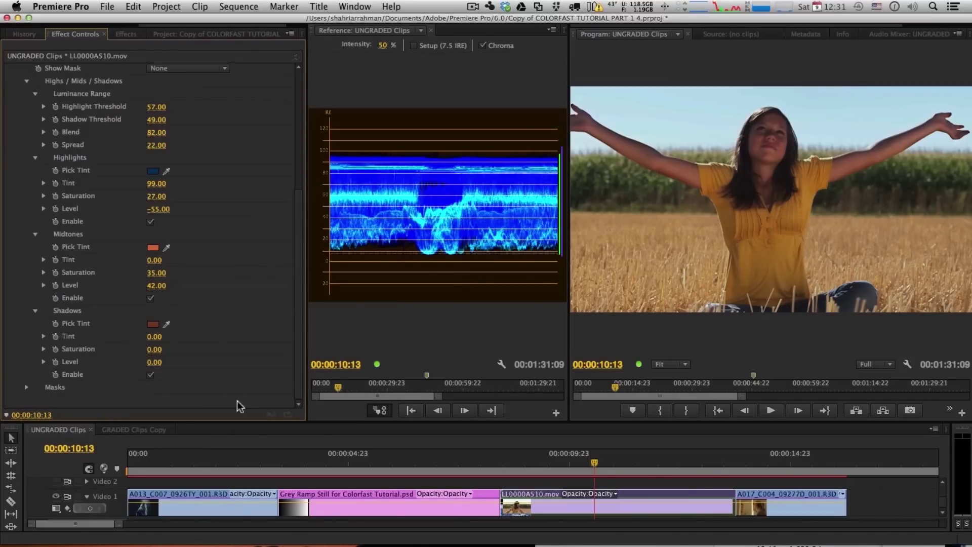
Step: Set the Shadows Saturation to 35, then compare the whole ColorFast effect off and on
drag(155, 350, 157, 349)
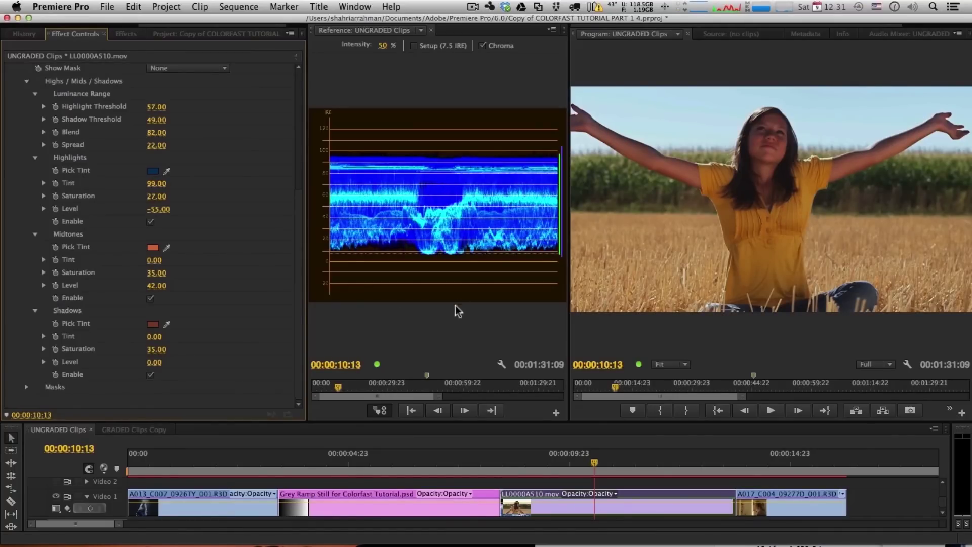
drag(297, 219, 306, 93)
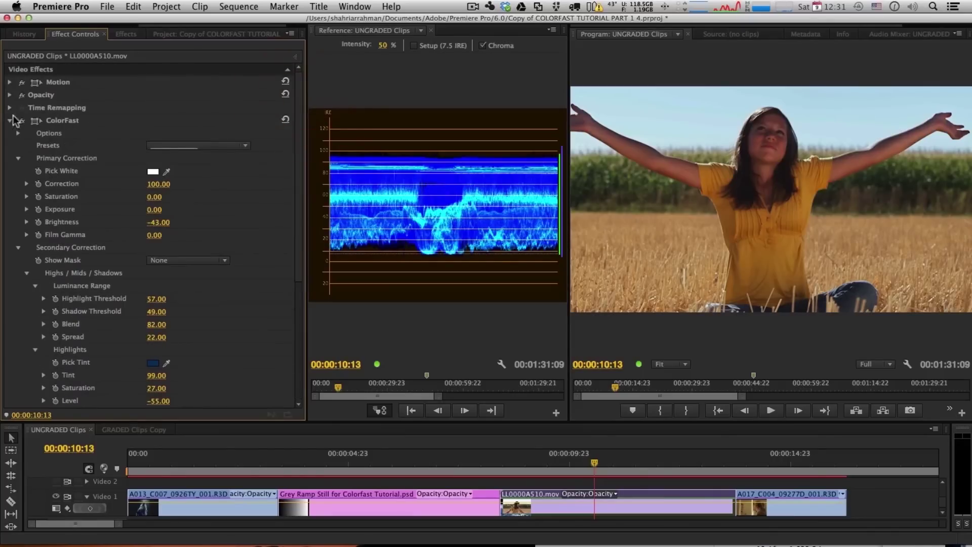
click(22, 121)
click(22, 121)
click(22, 121)
click(22, 121)
click(22, 121)
click(22, 121)
click(21, 121)
click(21, 121)
click(22, 121)
click(21, 121)
click(22, 121)
click(22, 121)
click(22, 121)
click(22, 121)
click(22, 121)
click(23, 122)
click(22, 121)
click(23, 122)
Step: Display the Highlights mask to check which areas of the image it covers, then return Show Mask to None
click(198, 261)
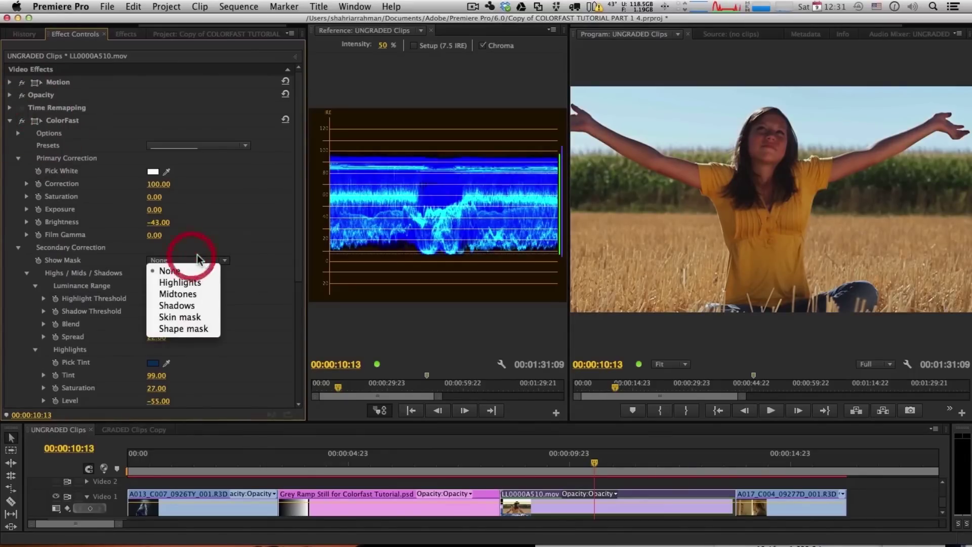
click(197, 282)
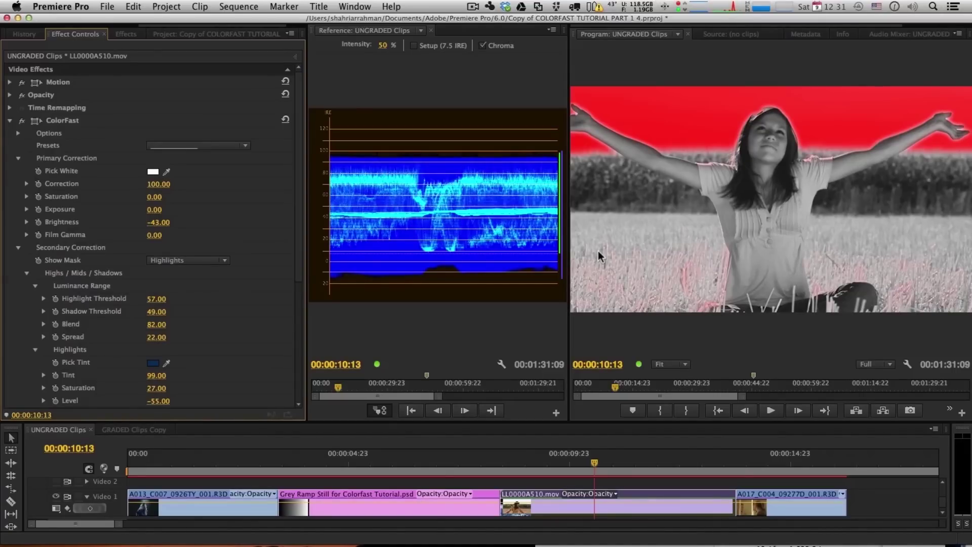
click(21, 120)
click(21, 121)
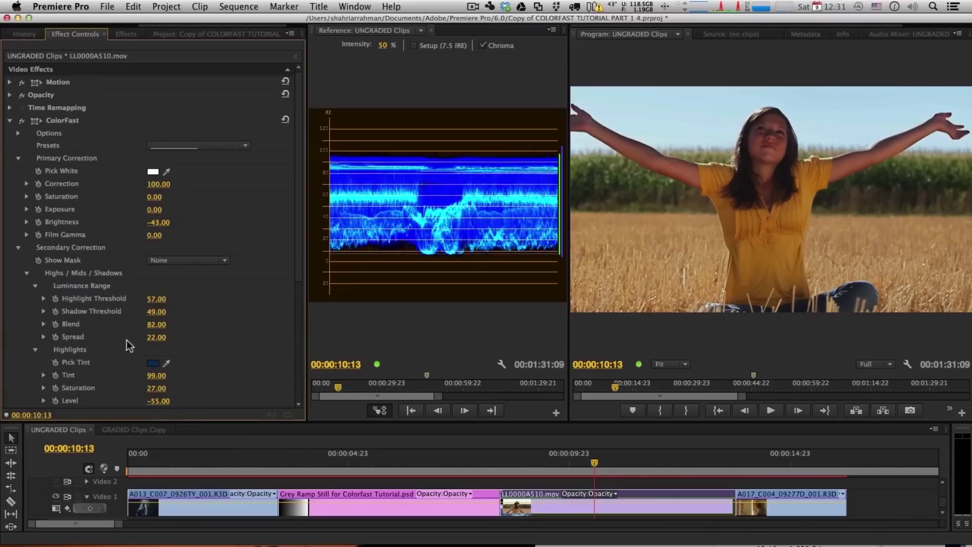
Step: Collapse the Highs / Mids / Shadows group and expand Masks to expose the Shape mask controls
scroll(126, 340, down, 10)
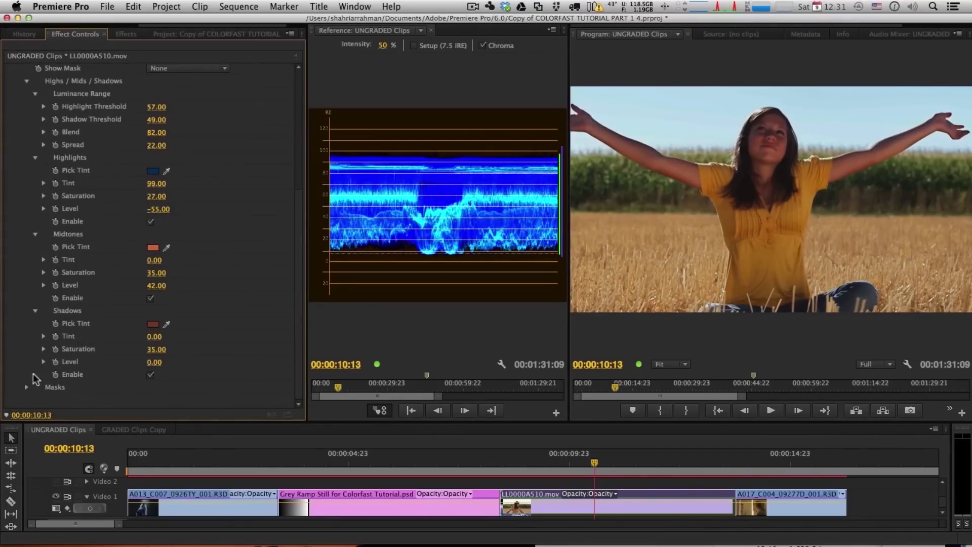
scroll(34, 379, up, 10)
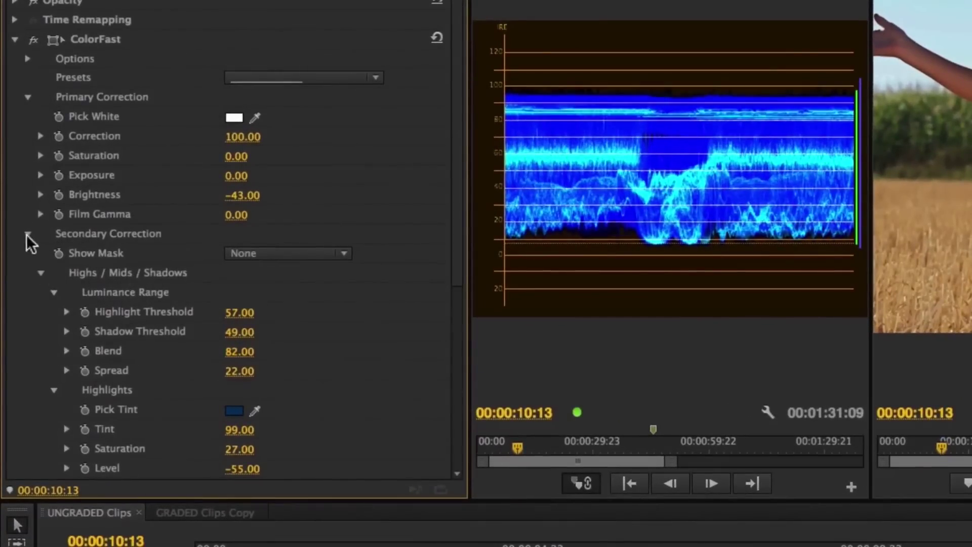
click(28, 235)
click(28, 234)
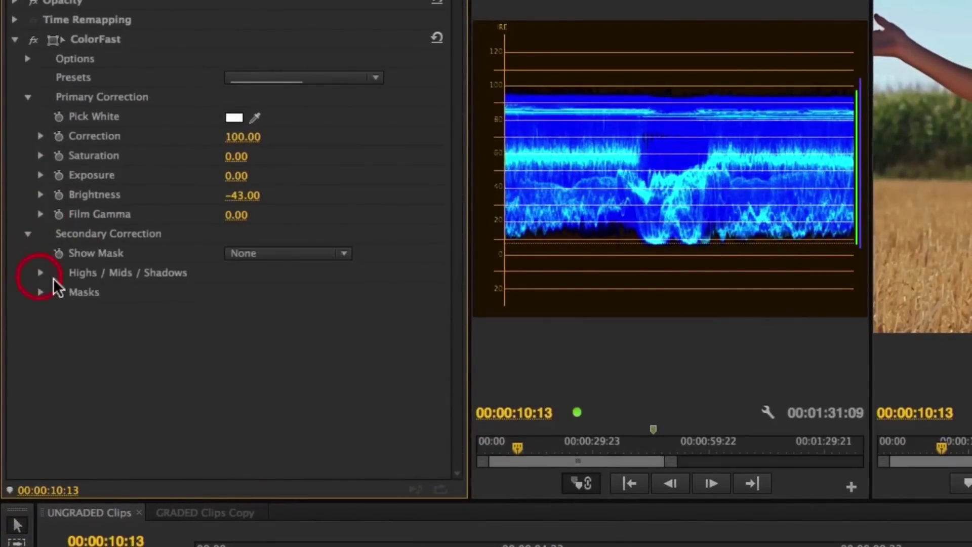
click(37, 293)
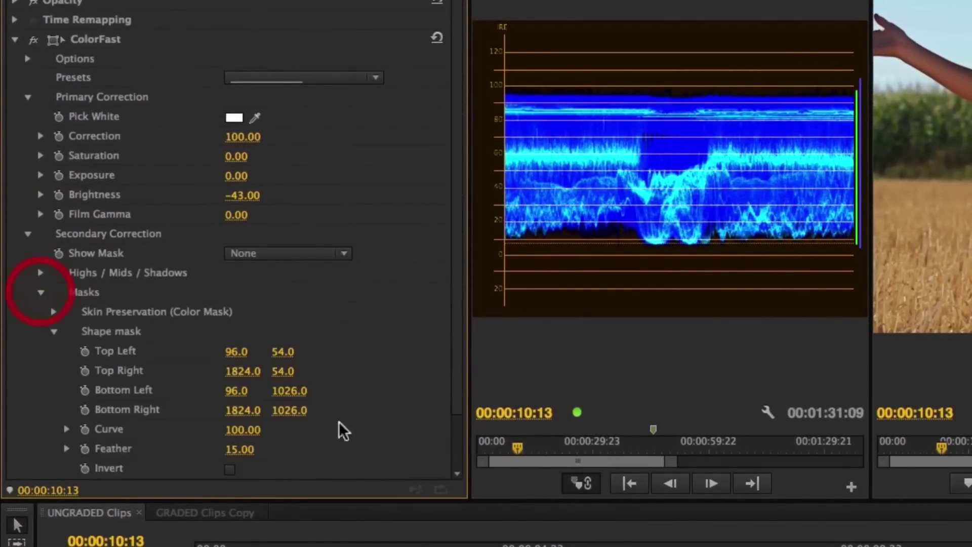
click(54, 331)
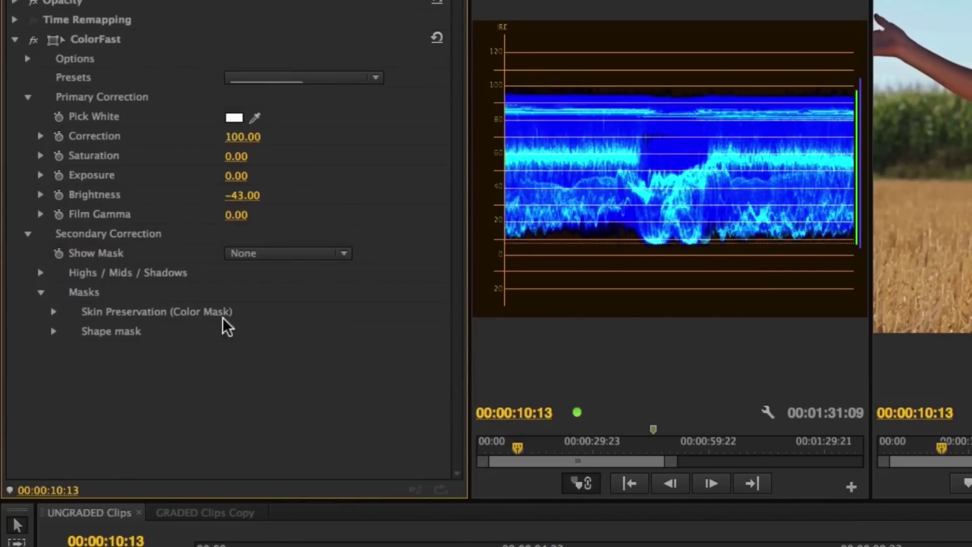
click(53, 332)
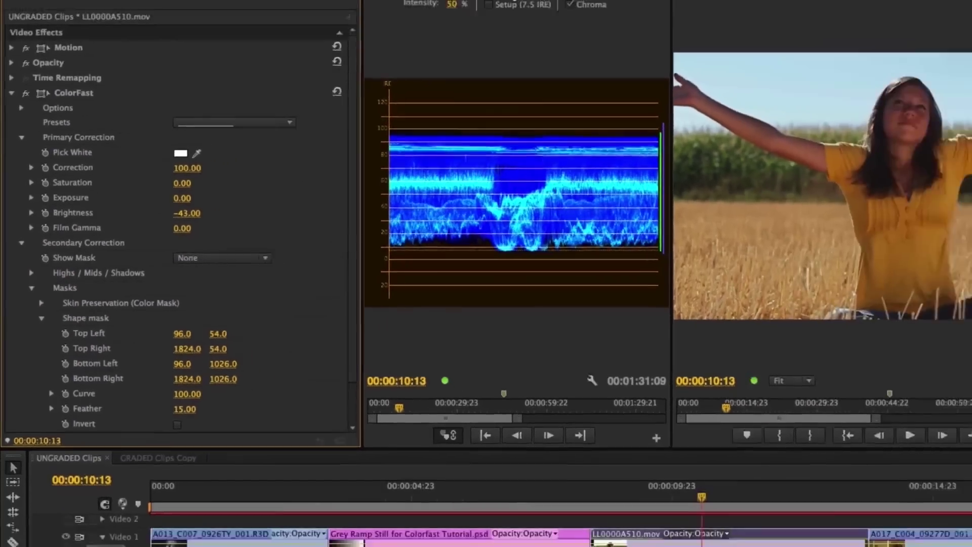
Step: Close the Reference monitor and set the Program monitor's zoom to 25%
click(431, 31)
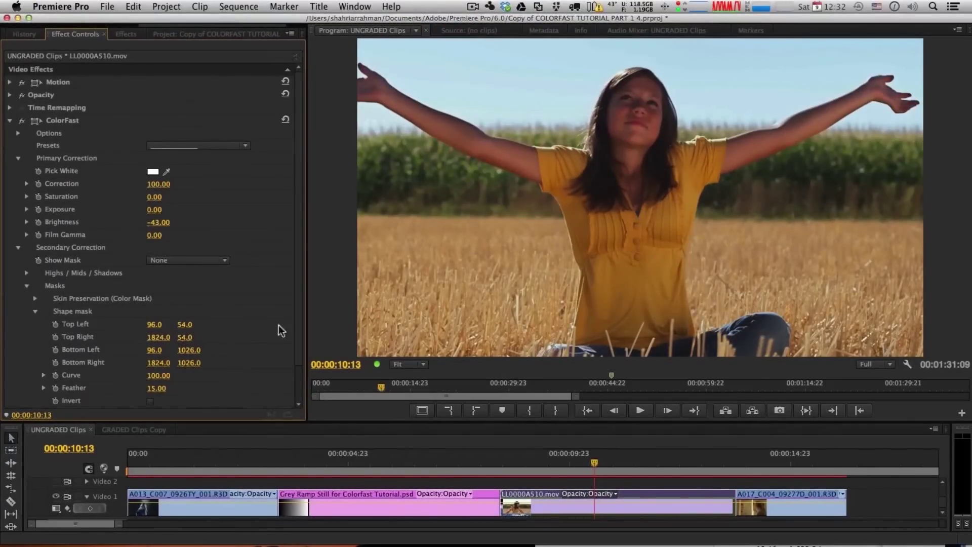
click(408, 364)
click(423, 405)
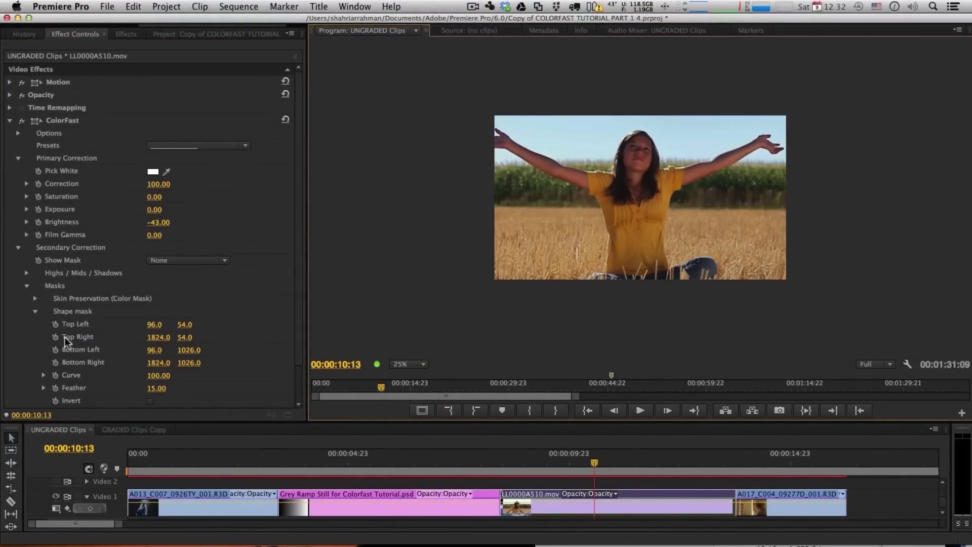
Step: Show the Shape mask in the preview and set its Curve to 0 and Feather to 47
scroll(68, 335, down, 3)
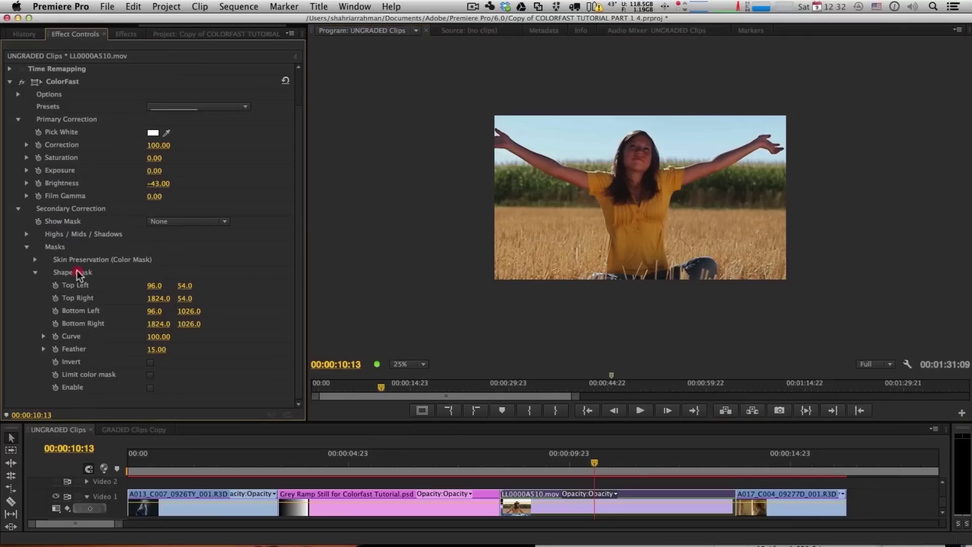
click(207, 223)
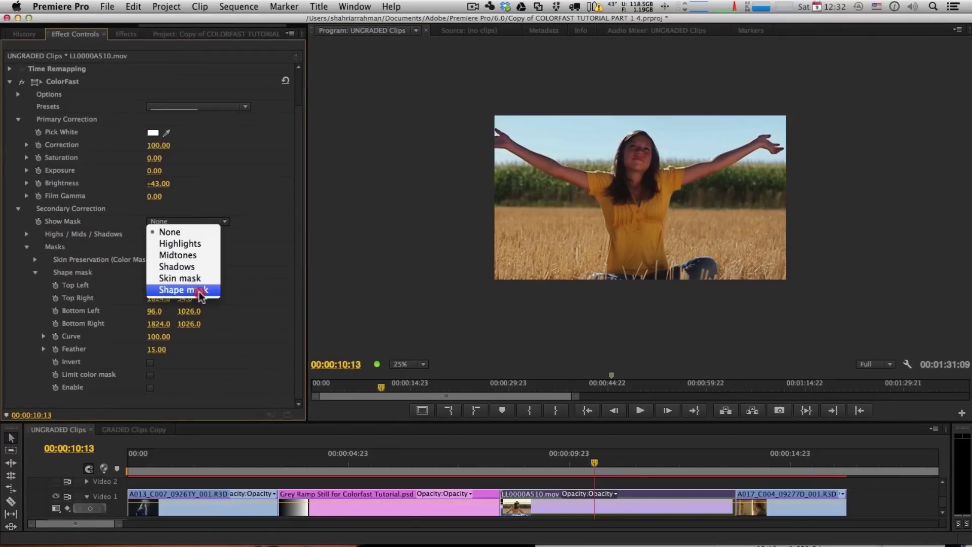
click(201, 291)
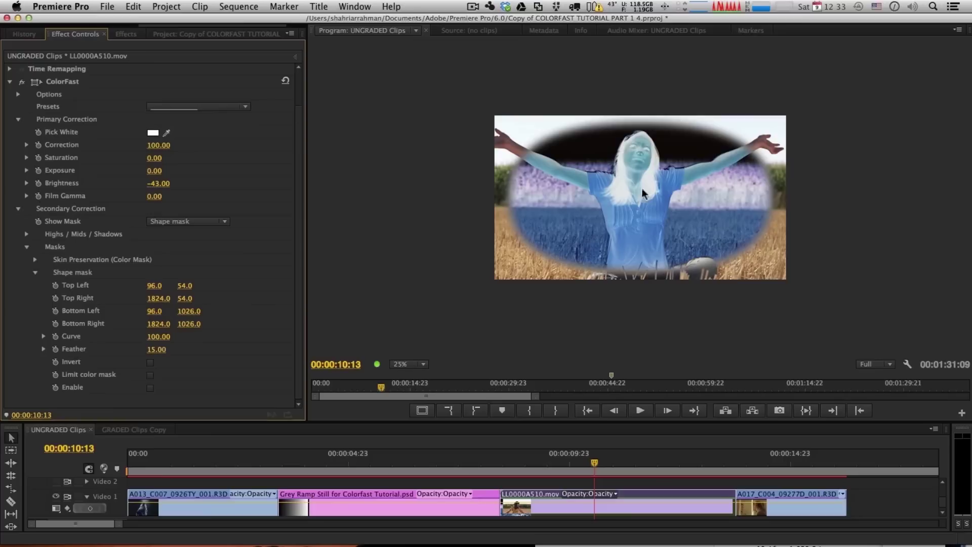
drag(155, 336, 102, 338)
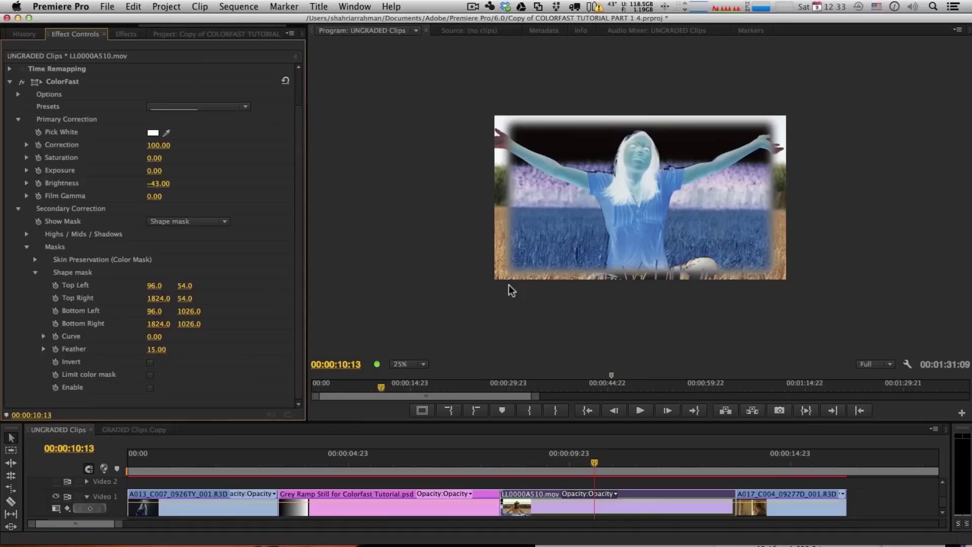
drag(160, 353, 177, 353)
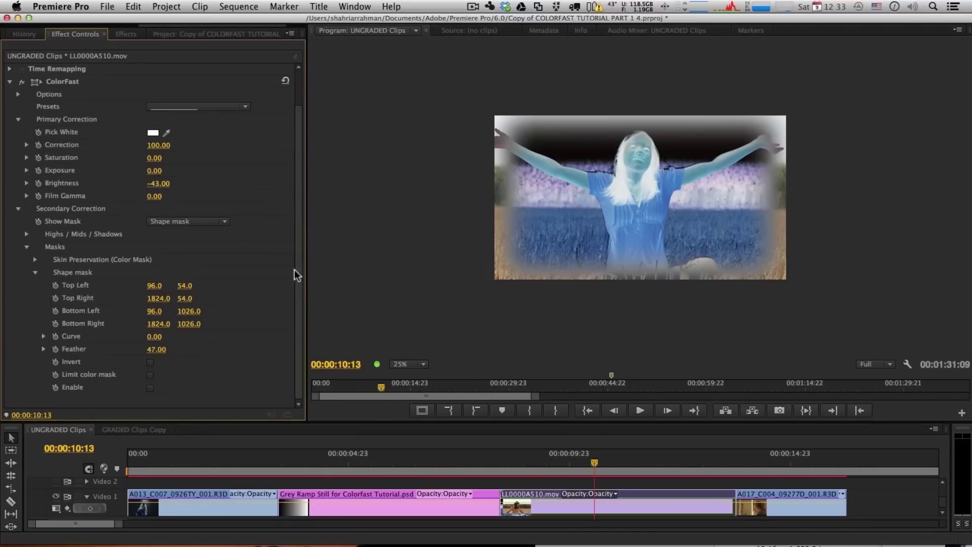
Step: Move the shape mask's corners to about -220, -272; 2292, -296; -480, 616 and 2232, 664, covering the upper part of the frame
drag(298, 358, 302, 181)
click(64, 120)
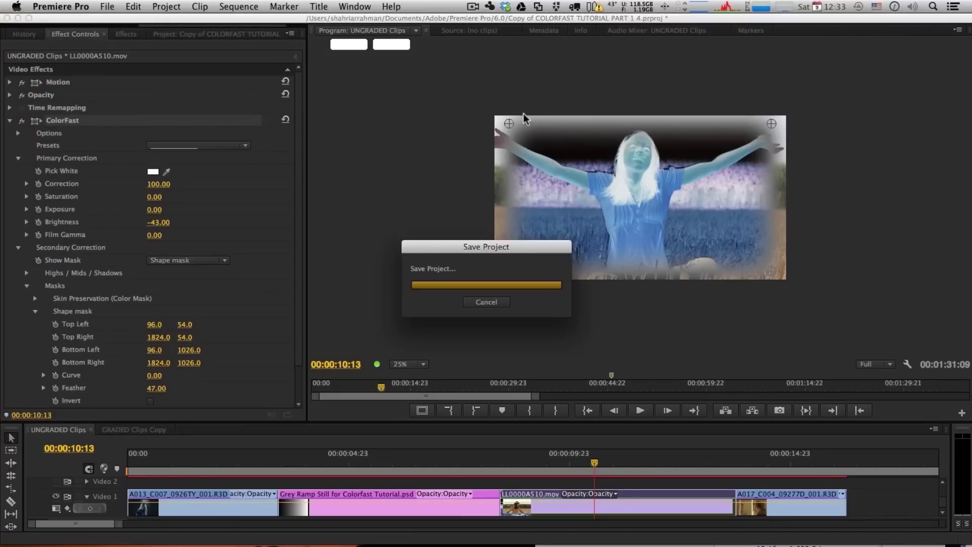
drag(508, 124, 461, 74)
drag(768, 123, 843, 70)
drag(774, 271, 826, 211)
drag(509, 272, 421, 210)
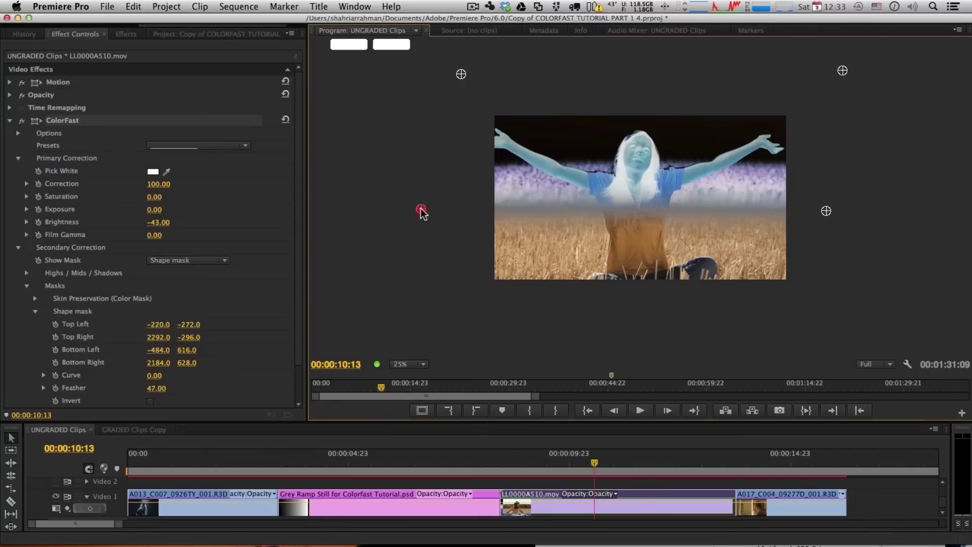
drag(825, 209, 833, 216)
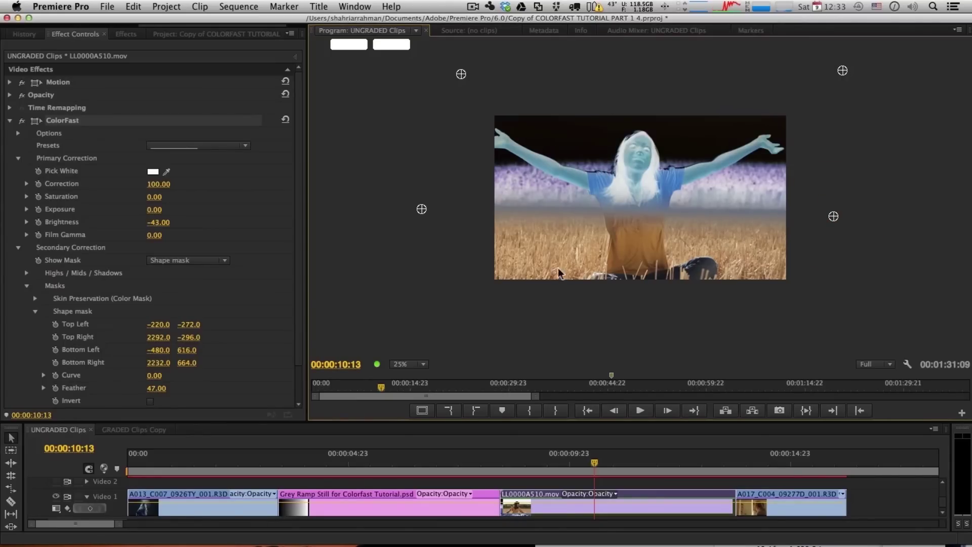
Step: Set Show Mask back to None and move the playhead back six frames to 00:00:10:07
click(171, 261)
click(172, 271)
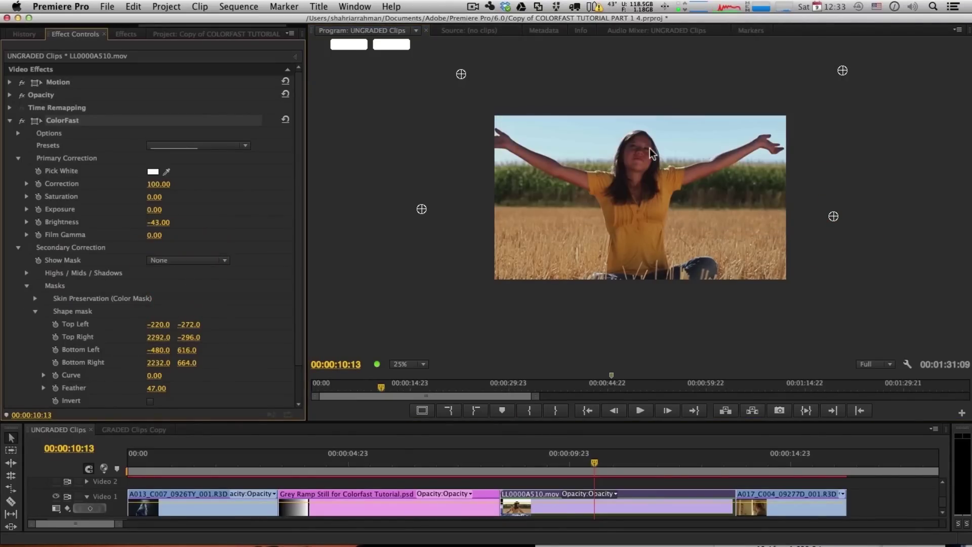
key(Left)
key(Left)
key(Left)
key(Left)
key(Left)
key(Left)
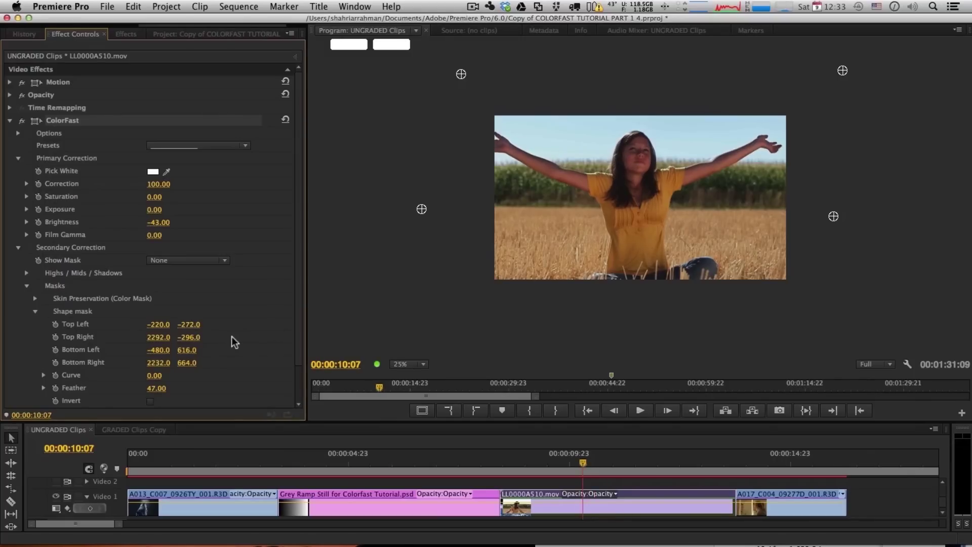
Step: Enable the Shape mask, toggling it off and on to compare its effect on the grade
scroll(232, 336, down, 3)
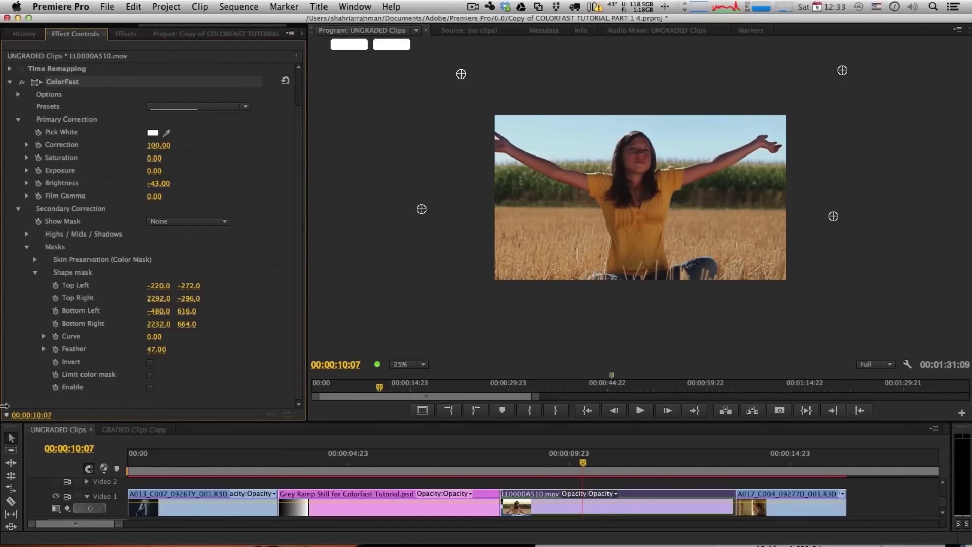
click(150, 389)
click(149, 388)
click(150, 388)
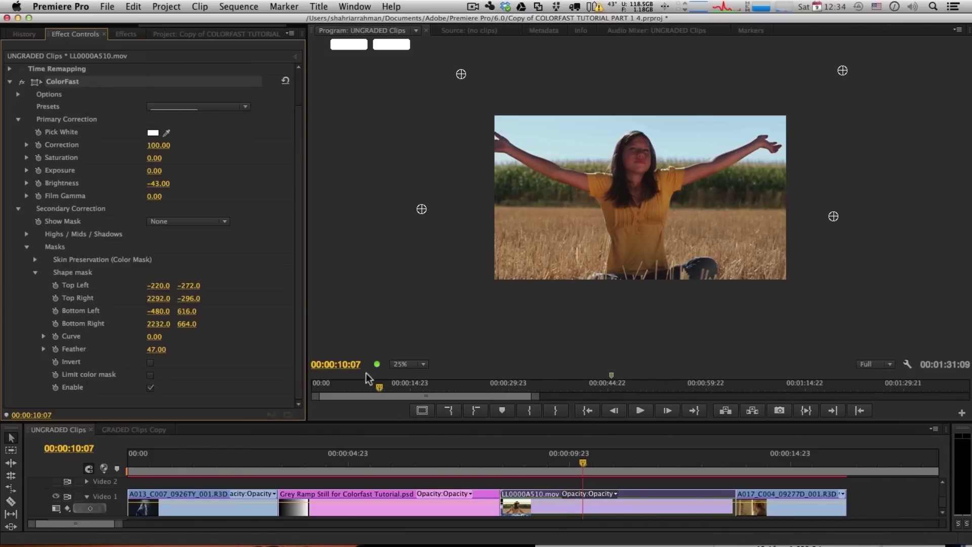
Step: Fit the clip to the Program monitor and compare the finished ColorFast grade off and on
click(409, 364)
click(411, 376)
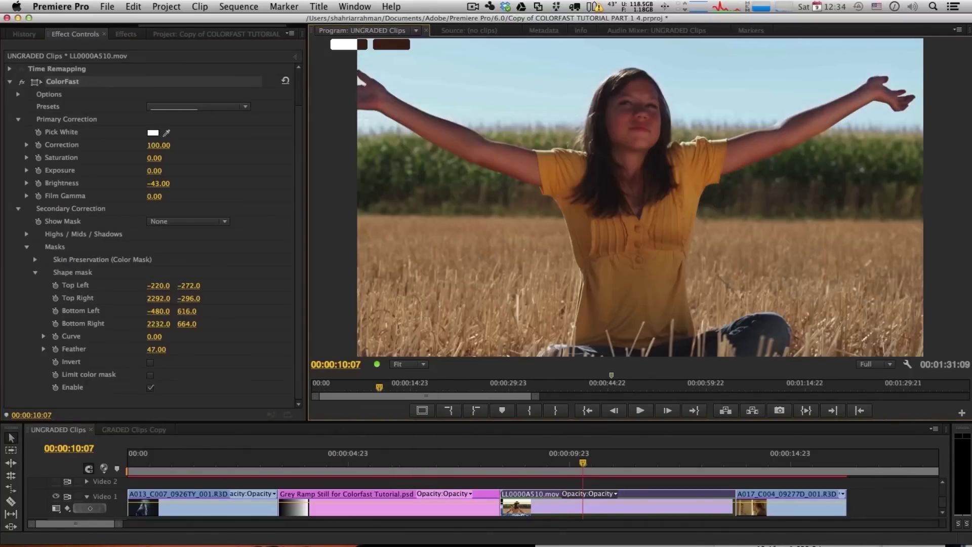
click(21, 83)
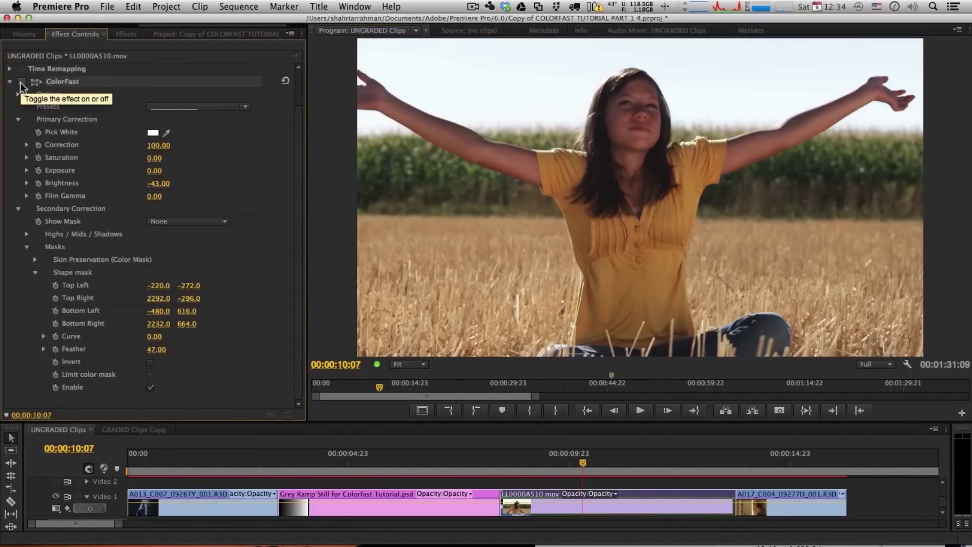
click(21, 82)
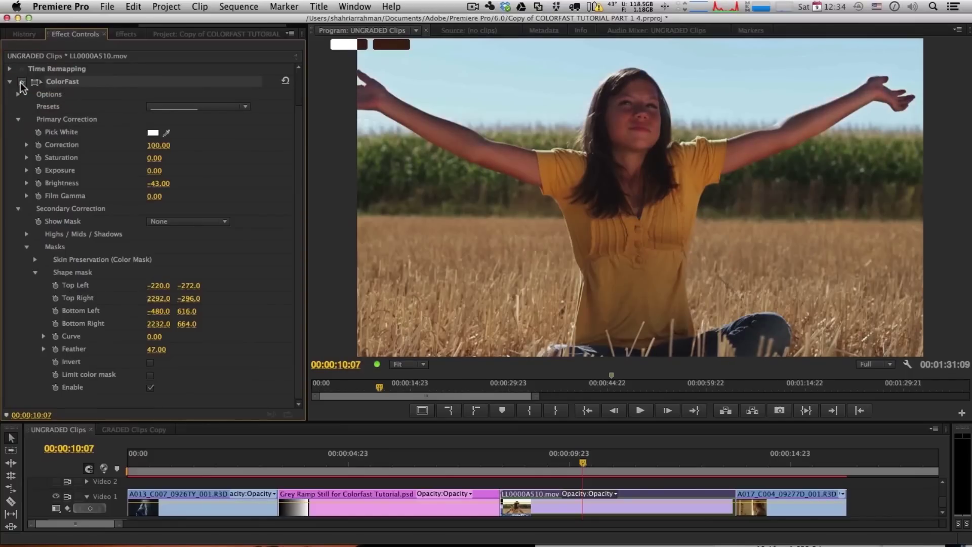
click(21, 82)
click(21, 82)
click(21, 82)
click(22, 82)
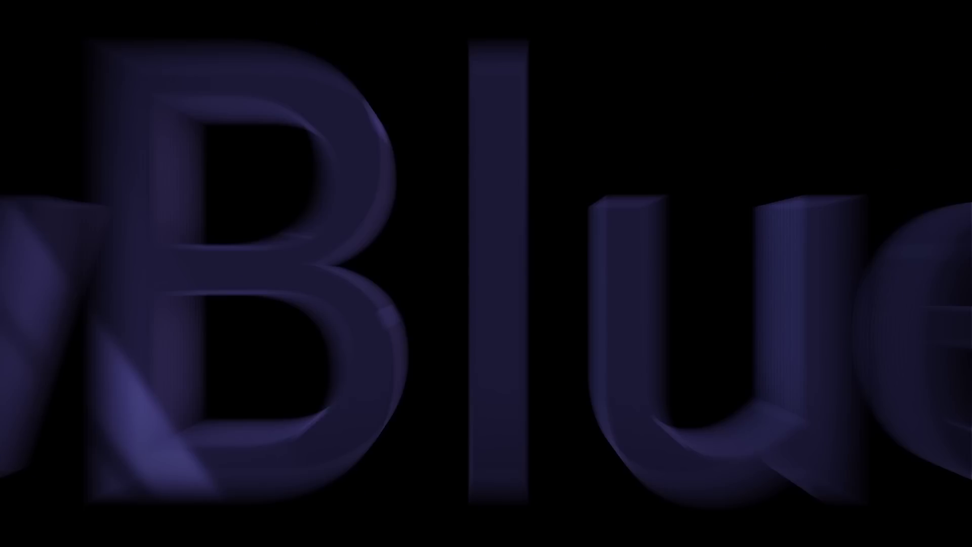